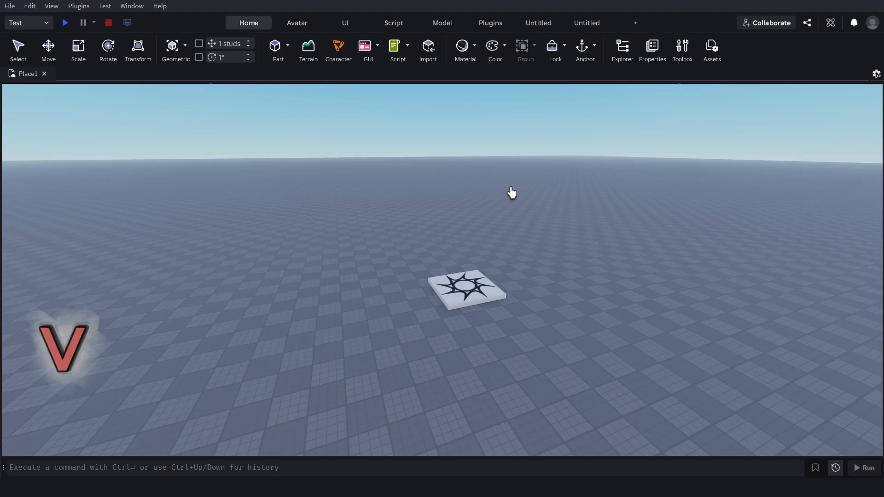
Fly the camera around the spawn location to view it from different distances and sides.
{"action": "key", "text": "d"}
{"action": "right_click_drag", "start_coordinate": [513, 203], "coordinate": [514, 203]}
{"action": "key", "text": "w"}
{"action": "key", "text": "s"}
{"action": "key", "text": "s"}
{"action": "key", "text": "w"}
{"action": "key", "text": "s"}
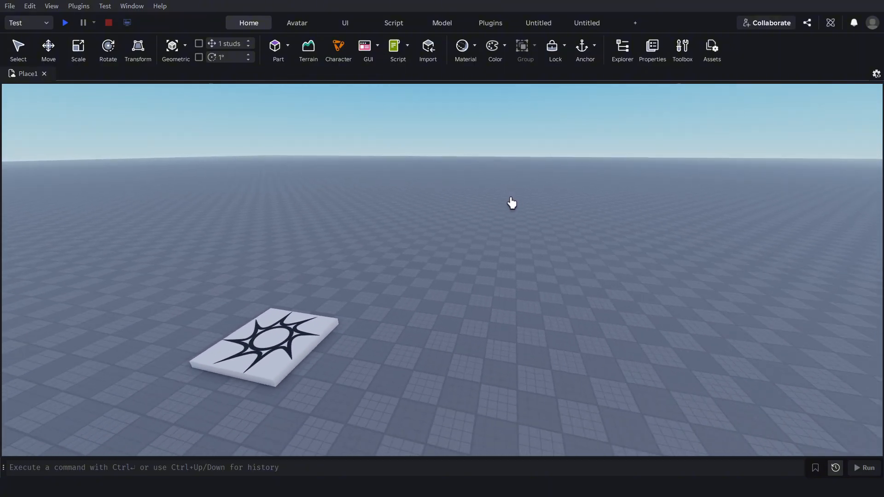
{"action": "key", "text": "w"}
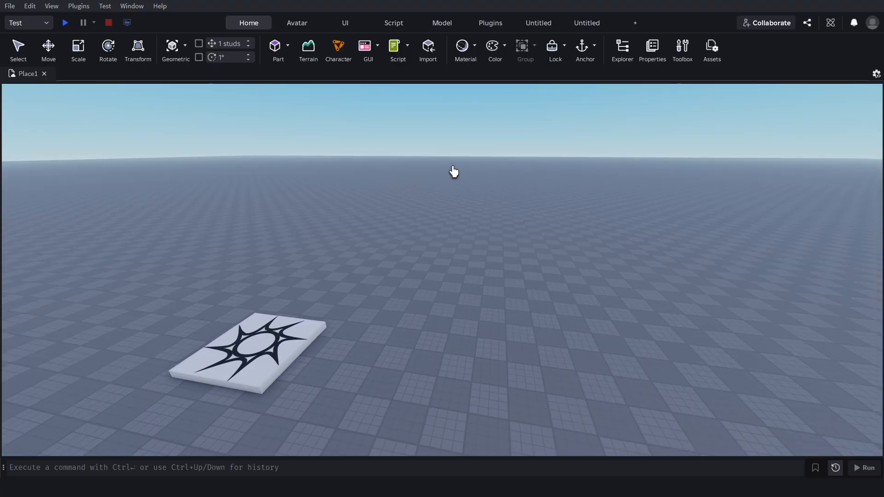
{"action": "key", "text": "w"}
{"action": "right_click_drag", "start_coordinate": [460, 193], "coordinate": [460, 198]}
{"action": "key", "text": "s"}
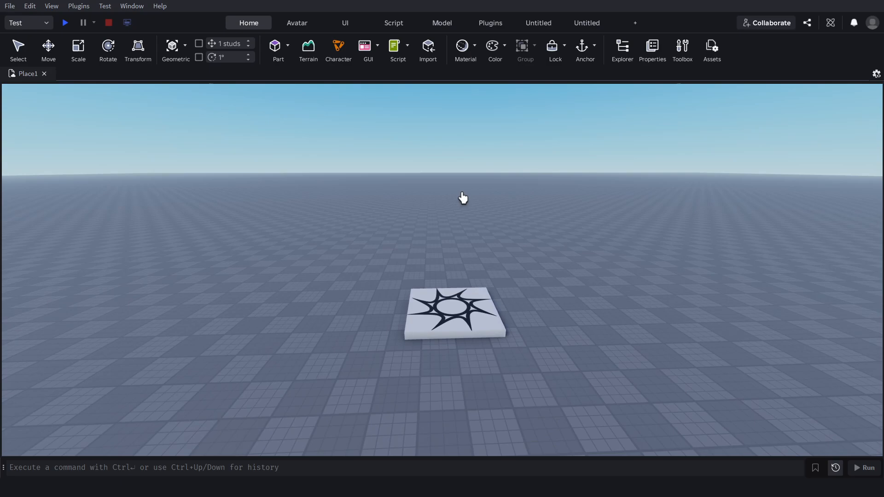
{"action": "key", "text": "w"}
{"action": "key", "text": "s"}
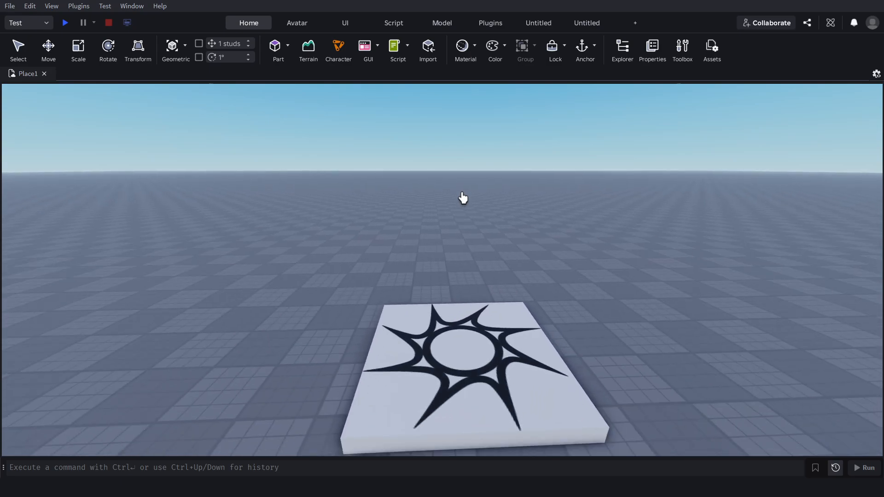
{"action": "key", "text": "a"}
{"action": "key", "text": "d"}
{"action": "key", "text": "w"}
{"action": "key", "text": "s"}
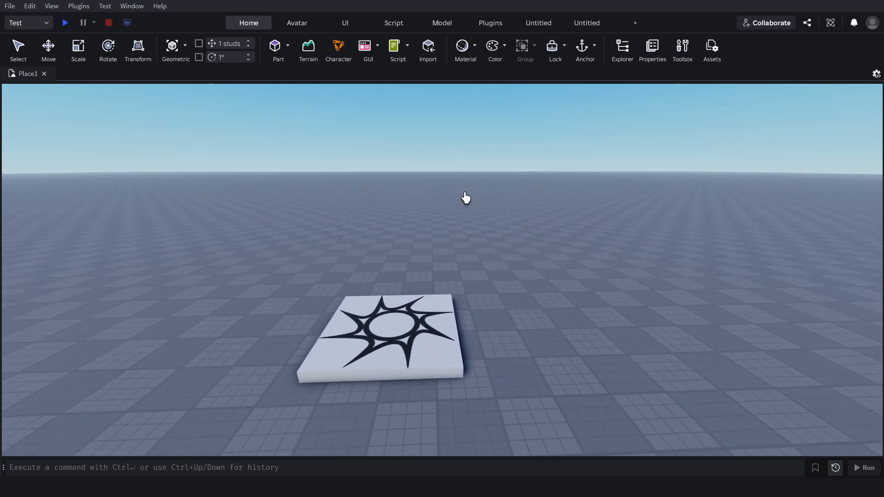
{"action": "key", "text": "w"}
Inspect the spawn location from close up, far away and above, and look across the empty baseplate.
{"action": "right_click_drag", "start_coordinate": [463, 193], "coordinate": [462, 195]}
{"action": "scroll", "coordinate": [485, 227], "scroll_direction": "up", "scroll_amount": 3}
{"action": "scroll", "coordinate": [484, 226], "scroll_direction": "down", "scroll_amount": 4}
{"action": "right_click_drag", "start_coordinate": [484, 227], "coordinate": [464, 229]}
{"action": "key", "text": "w"}
{"action": "key", "text": "a"}
{"action": "key", "text": "d"}
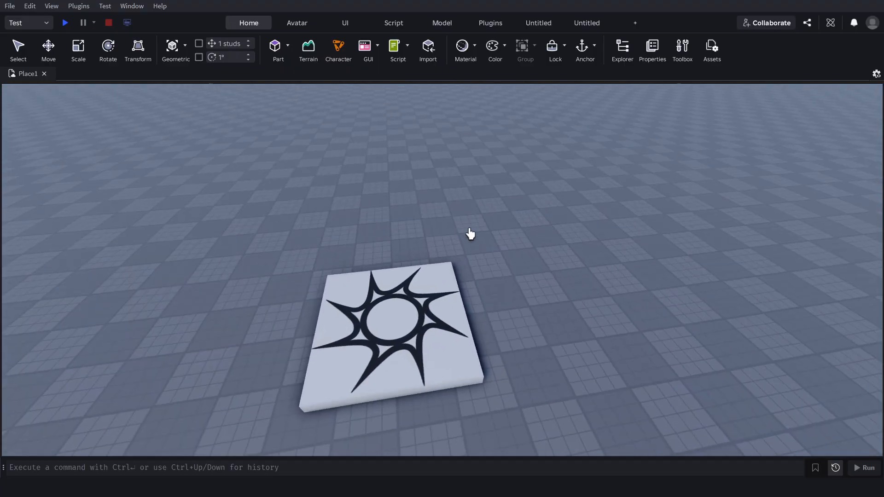
{"action": "scroll", "coordinate": [479, 225], "scroll_direction": "up", "scroll_amount": 5}
{"action": "scroll", "coordinate": [480, 225], "scroll_direction": "down", "scroll_amount": 12}
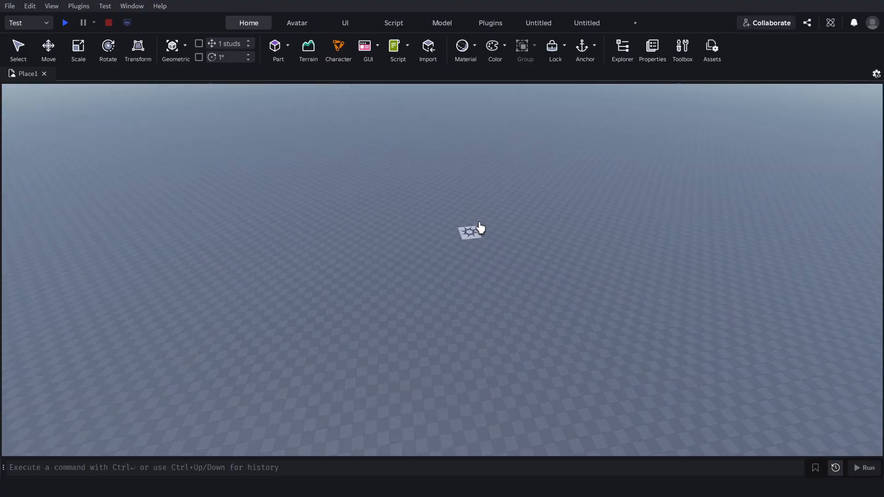
{"action": "scroll", "coordinate": [479, 225], "scroll_direction": "up", "scroll_amount": 4}
{"action": "scroll", "coordinate": [475, 245], "scroll_direction": "down", "scroll_amount": 3}
{"action": "scroll", "coordinate": [478, 241], "scroll_direction": "up", "scroll_amount": 7}
{"action": "right_click_drag", "start_coordinate": [465, 243], "coordinate": [466, 244]}
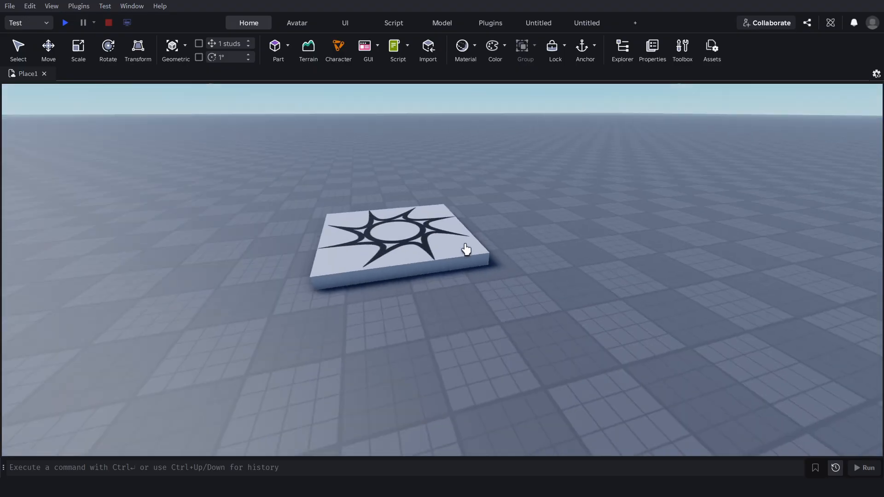
{"action": "key", "text": "a"}
{"action": "key", "text": "s"}
{"action": "key", "text": "d"}
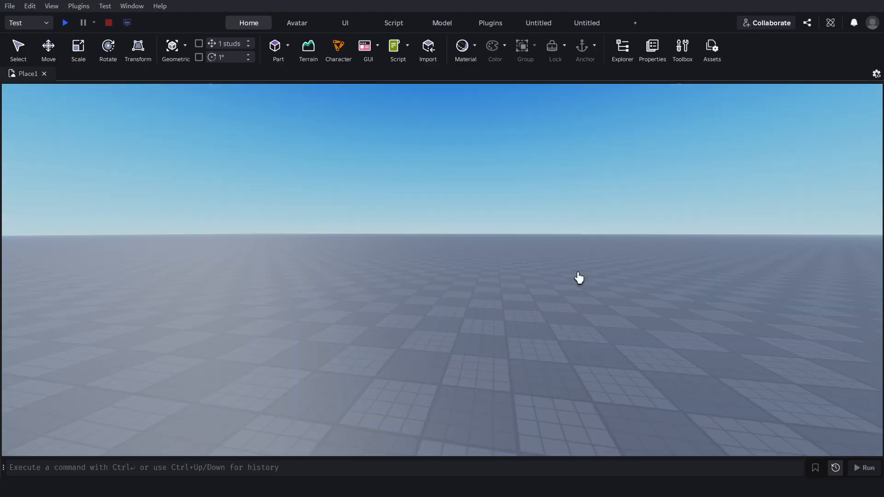
Show the Explorer and insert a block part on the baseplate.
{"action": "left_click", "coordinate": [623, 48]}
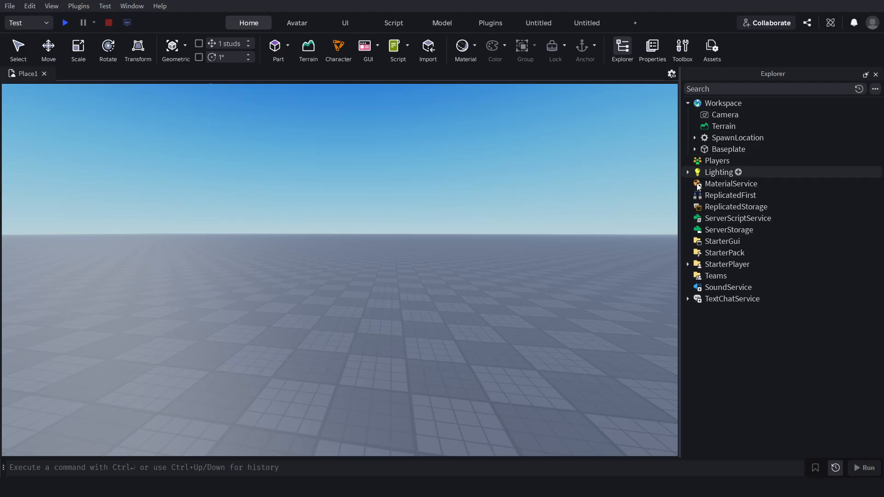
{"action": "right_click_drag", "start_coordinate": [322, 90], "coordinate": [322, 94]}
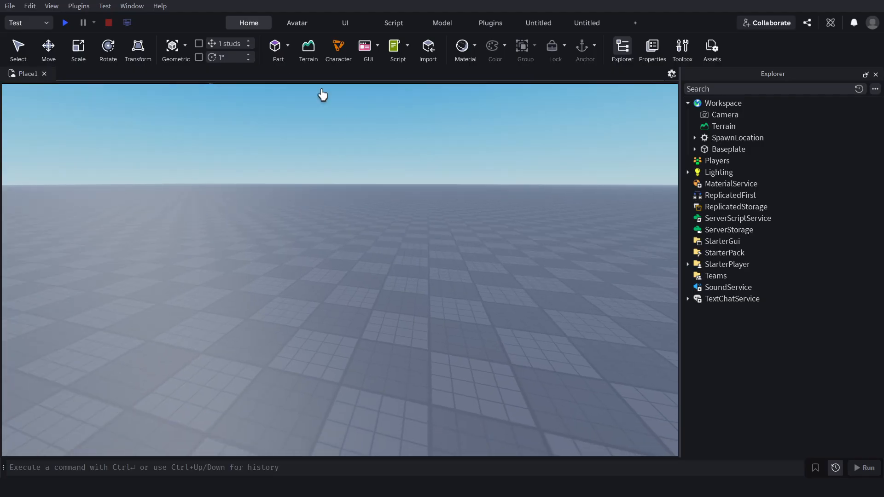
{"action": "left_click", "coordinate": [278, 46]}
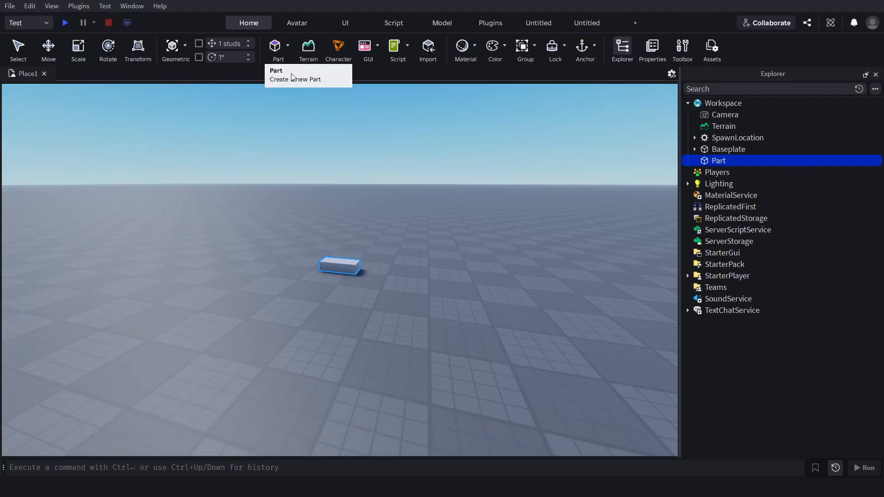
Rename the new block part in the Workspace to "object 1".
{"action": "right_click", "coordinate": [714, 162]}
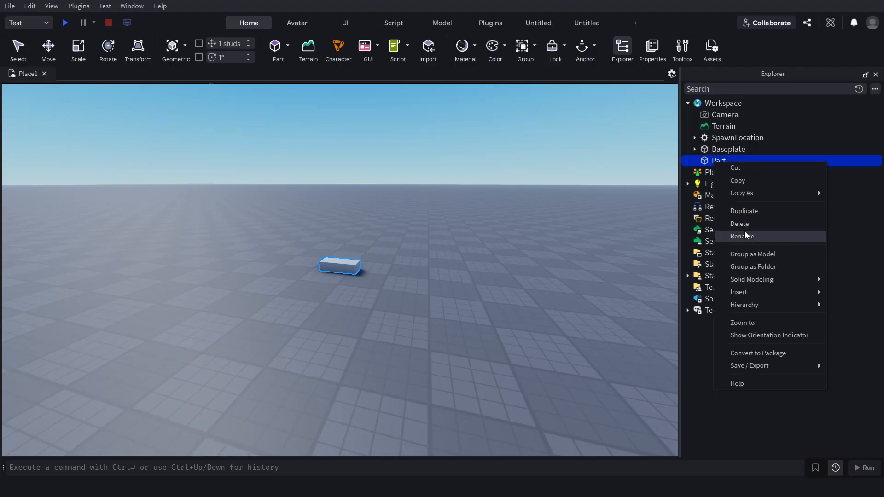
{"action": "left_click", "coordinate": [746, 237]}
{"action": "key", "text": "BackSpace"}
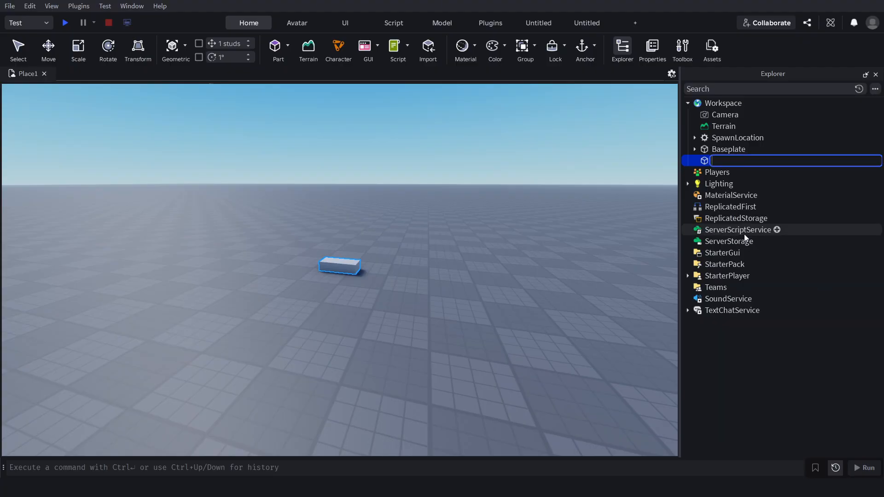
{"action": "type", "text": "object 1"}
{"action": "key", "text": "Return"}
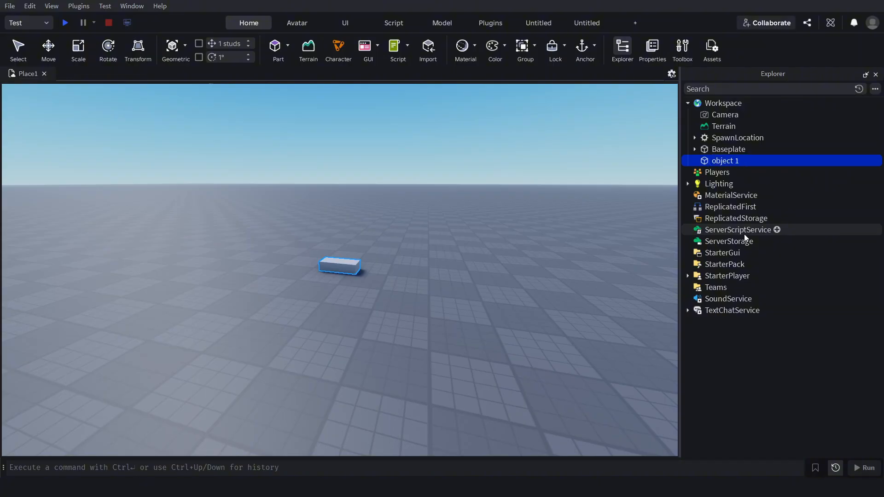
Search the Explorer for "object 1", delete the matching part and clear the search.
{"action": "left_click", "coordinate": [708, 88]}
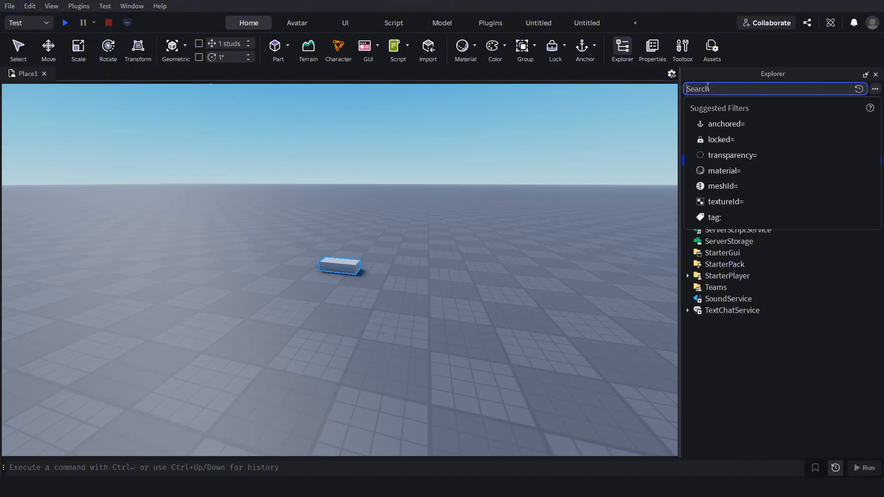
{"action": "type", "text": "object 1"}
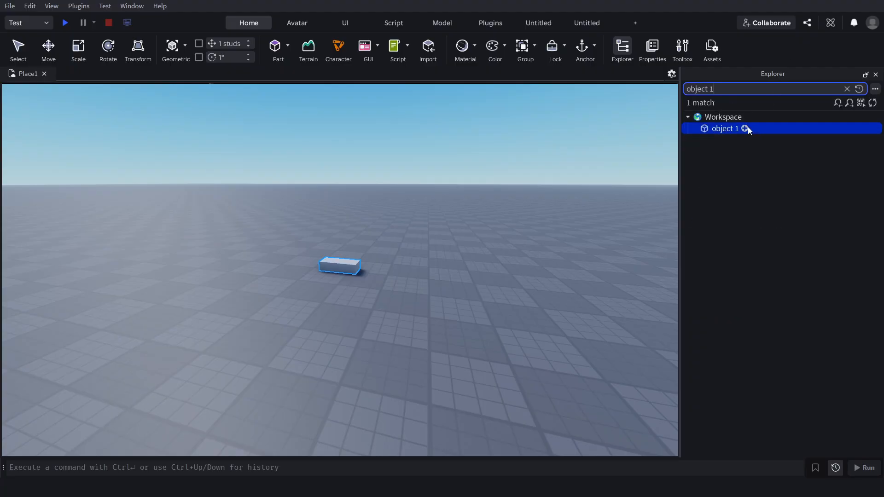
{"action": "left_click", "coordinate": [722, 125]}
{"action": "key", "text": "Delete"}
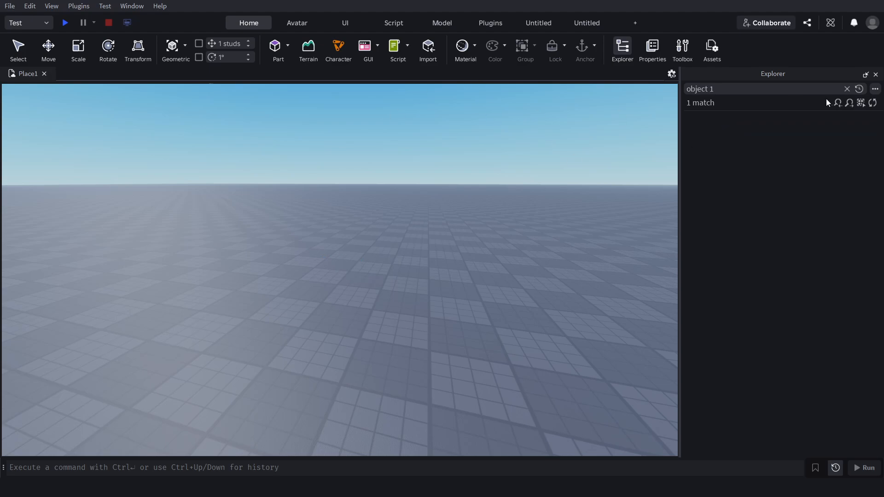
{"action": "left_click", "coordinate": [849, 89]}
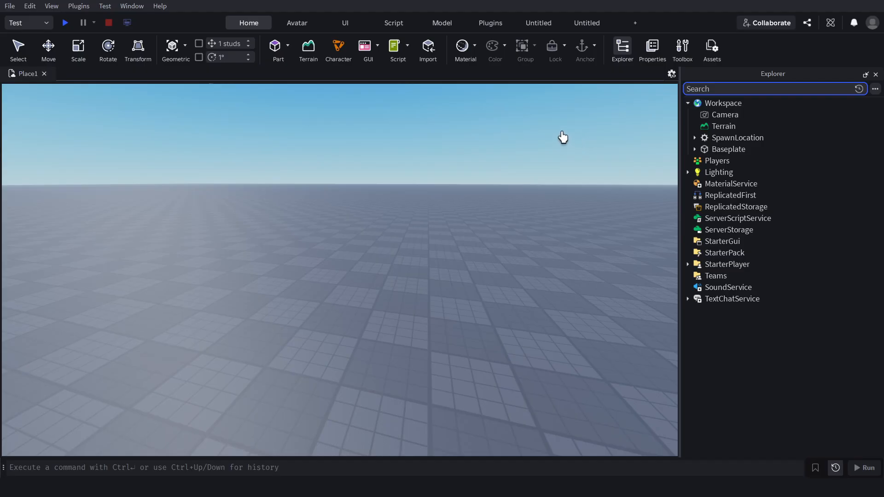
Show the Properties window, and hide it together with the Explorer.
{"action": "right_click_drag", "start_coordinate": [382, 194], "coordinate": [381, 196]}
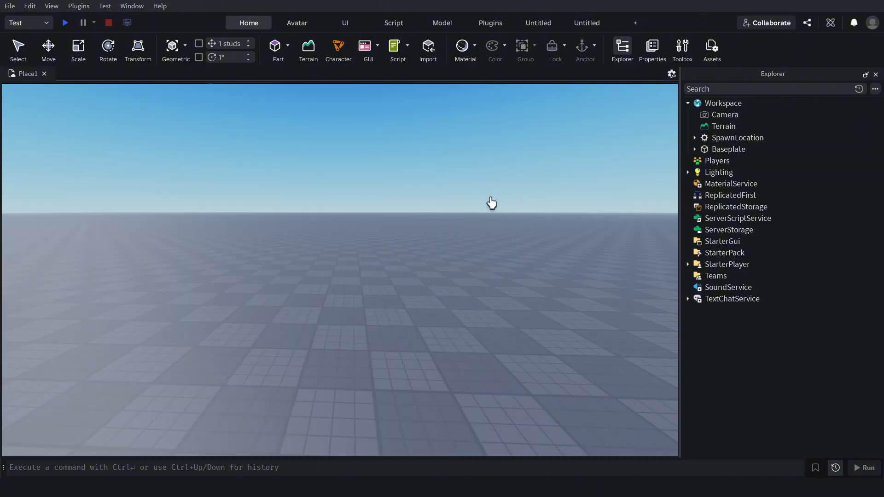
{"action": "left_click", "coordinate": [657, 51]}
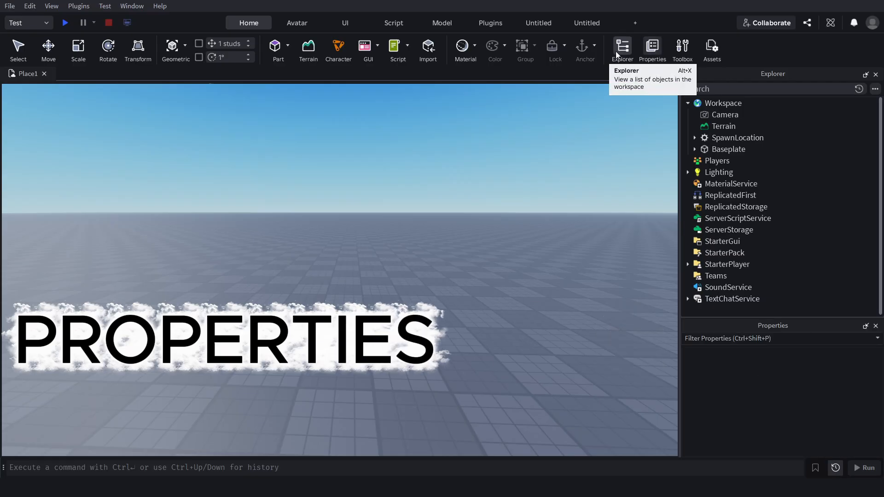
{"action": "left_click", "coordinate": [623, 48]}
{"action": "left_click", "coordinate": [651, 51]}
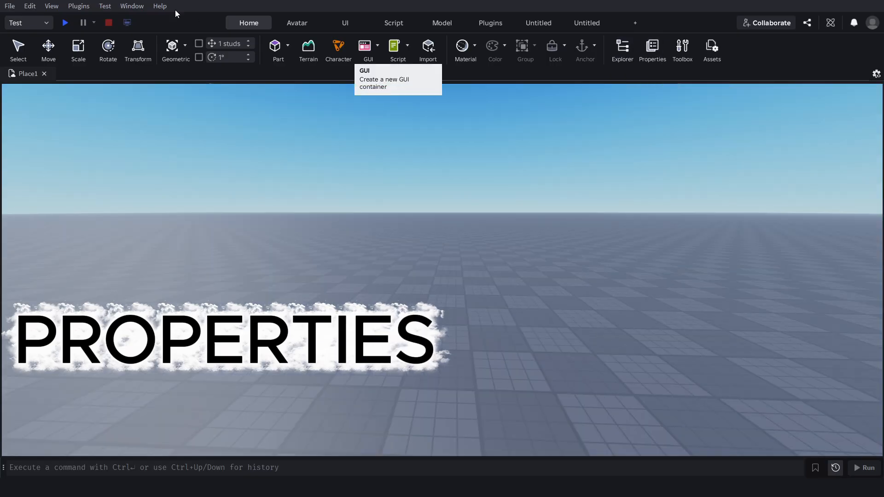
Reopen the Properties window and close it again.
{"action": "left_click", "coordinate": [131, 6]}
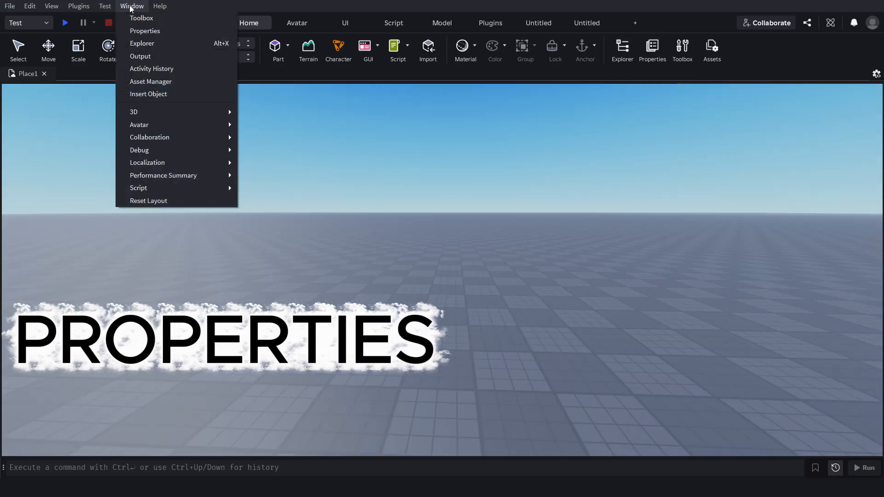
{"action": "left_click", "coordinate": [145, 31]}
{"action": "left_click", "coordinate": [877, 75]}
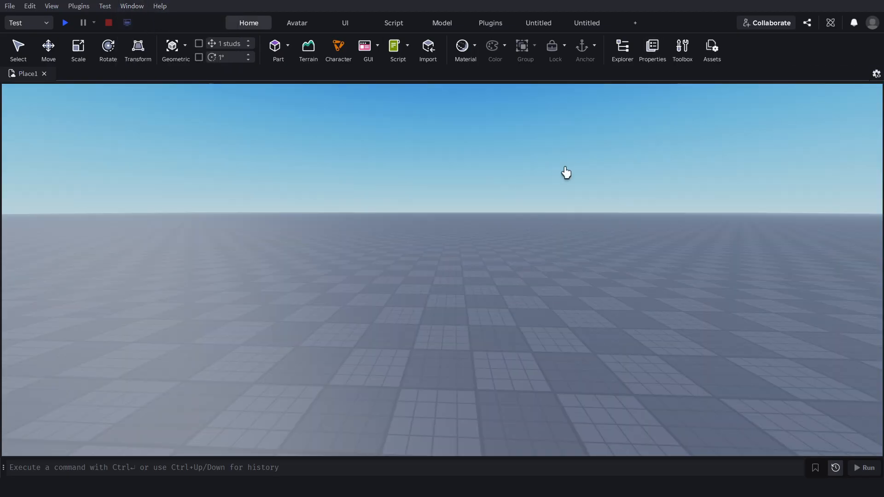
Insert a new block part on the baseplate and show its properties.
{"action": "left_click", "coordinate": [280, 44]}
{"action": "right_click_drag", "start_coordinate": [402, 164], "coordinate": [447, 178]}
{"action": "key", "text": "w"}
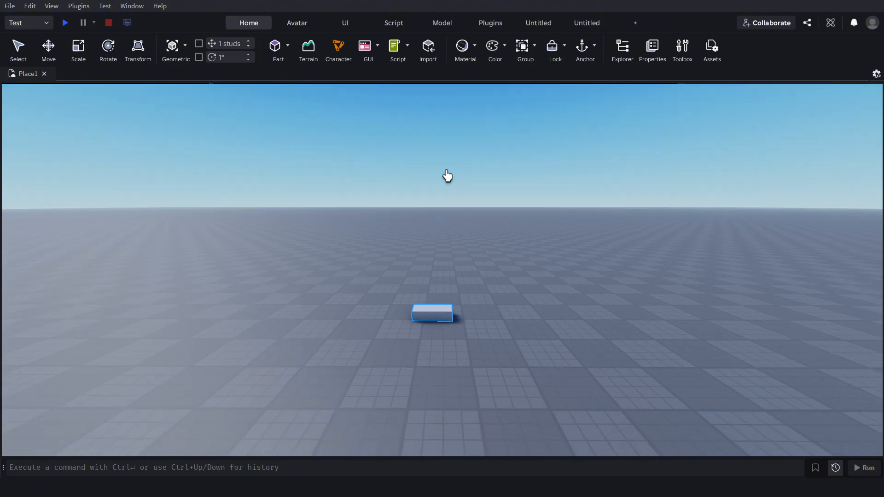
{"action": "left_click", "coordinate": [654, 48]}
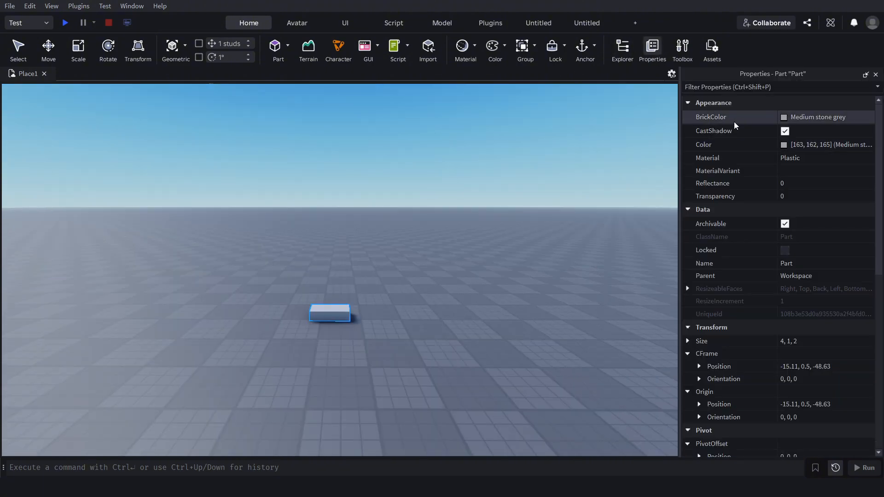
Try out different Transparency values on the selected part and return it to 0.
{"action": "right_click_drag", "start_coordinate": [415, 203], "coordinate": [414, 203]}
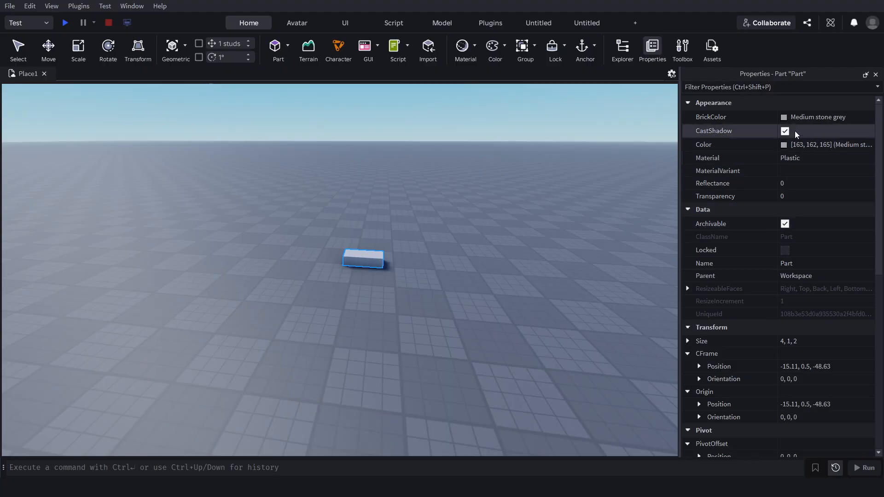
{"action": "left_click", "coordinate": [793, 198]}
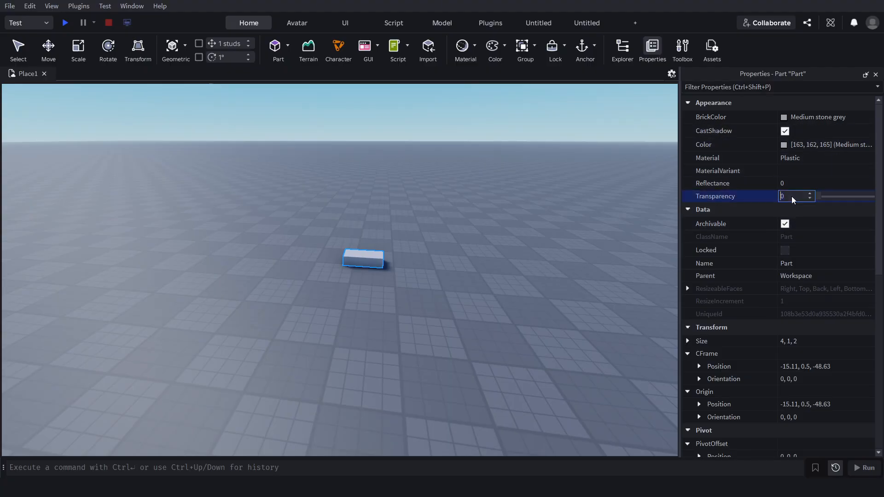
{"action": "left_click_drag", "start_coordinate": [820, 199], "coordinate": [651, 199]}
Open the part's Size value for editing, and turn on Anchored for the part.
{"action": "scroll", "coordinate": [787, 295], "scroll_direction": "down", "scroll_amount": 1}
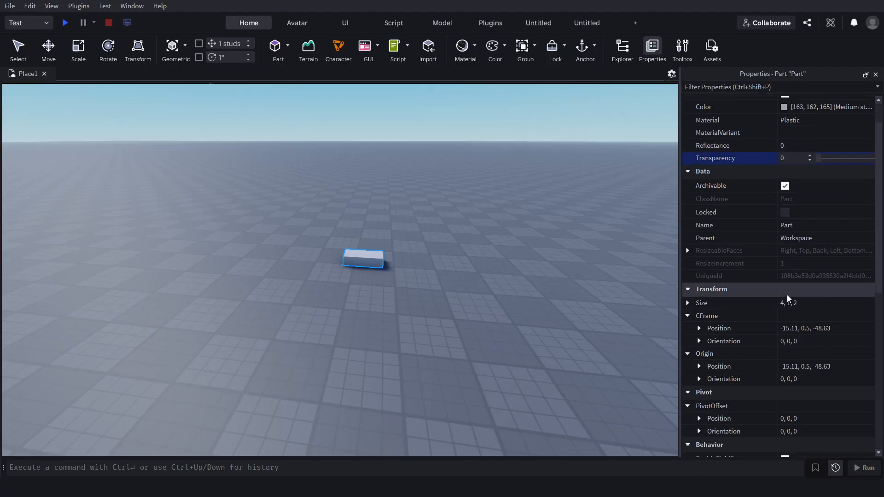
{"action": "left_click", "coordinate": [794, 303]}
{"action": "scroll", "coordinate": [745, 325], "scroll_direction": "down", "scroll_amount": 3}
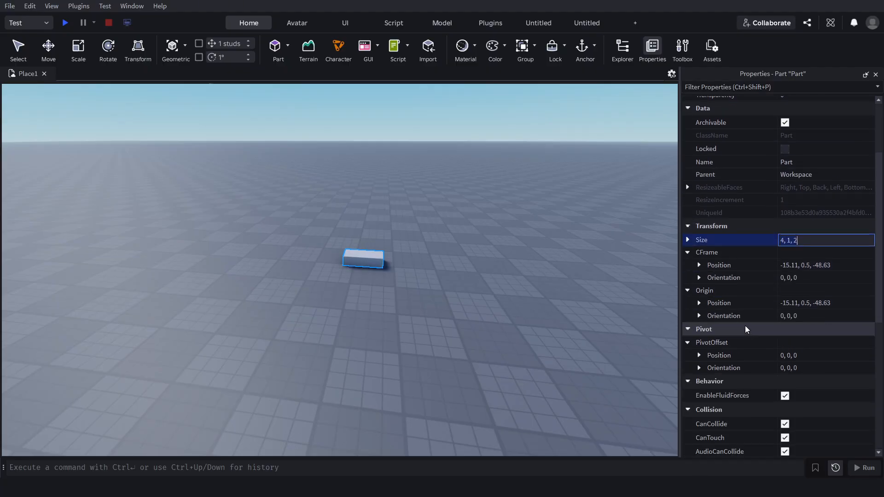
{"action": "scroll", "coordinate": [763, 335], "scroll_direction": "down", "scroll_amount": 4}
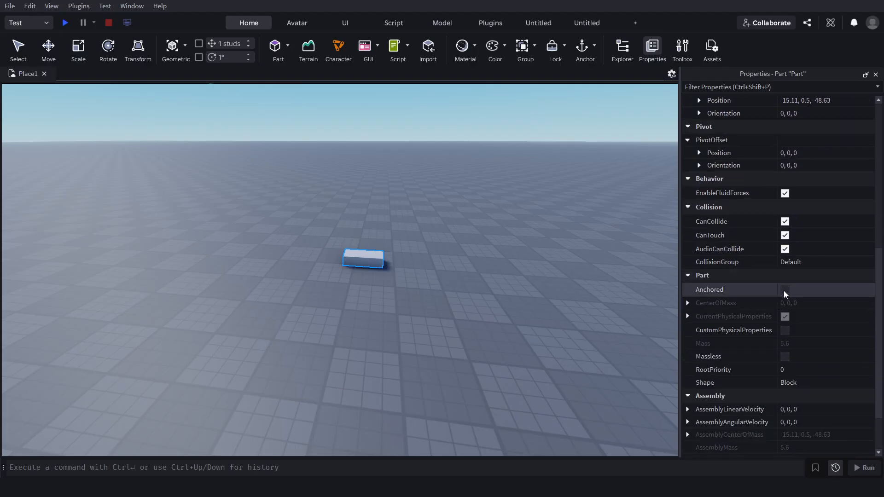
{"action": "left_click", "coordinate": [785, 290]}
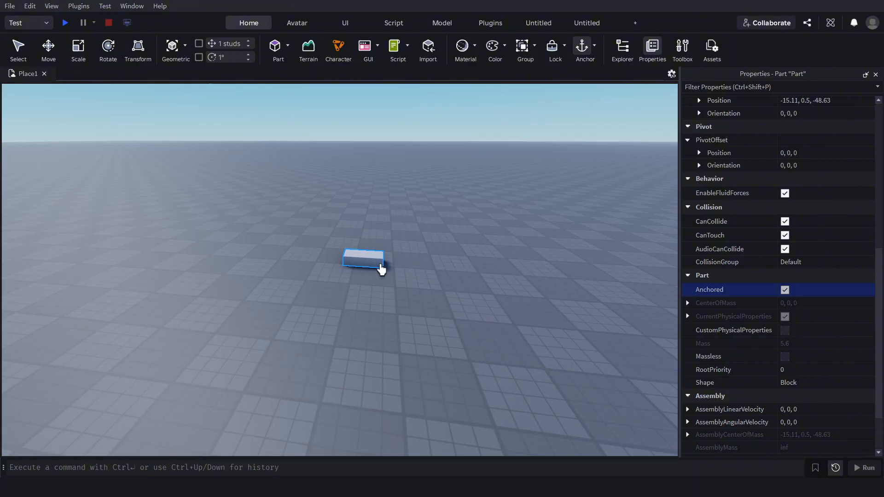
Try a dark blue BrickColor on the selected part and settle on Bright red.
{"action": "scroll", "coordinate": [753, 259], "scroll_direction": "down", "scroll_amount": 5}
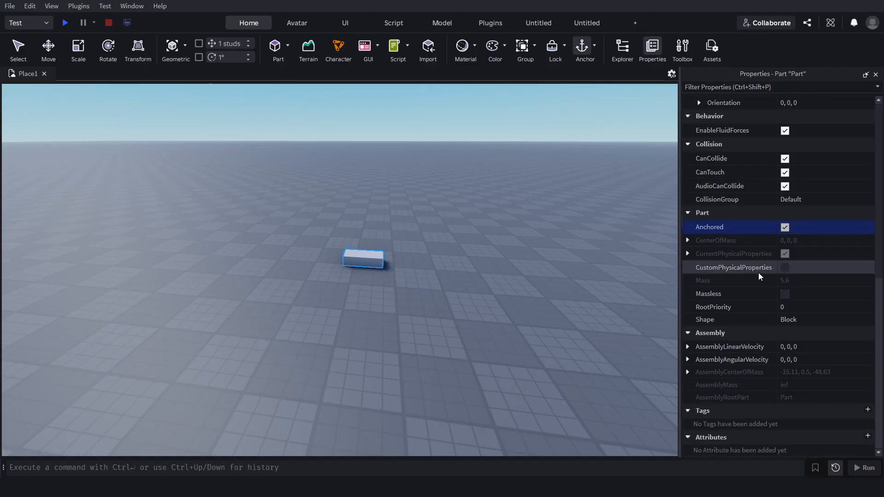
{"action": "scroll", "coordinate": [758, 273], "scroll_direction": "up", "scroll_amount": 6}
{"action": "scroll", "coordinate": [754, 272], "scroll_direction": "up", "scroll_amount": 7}
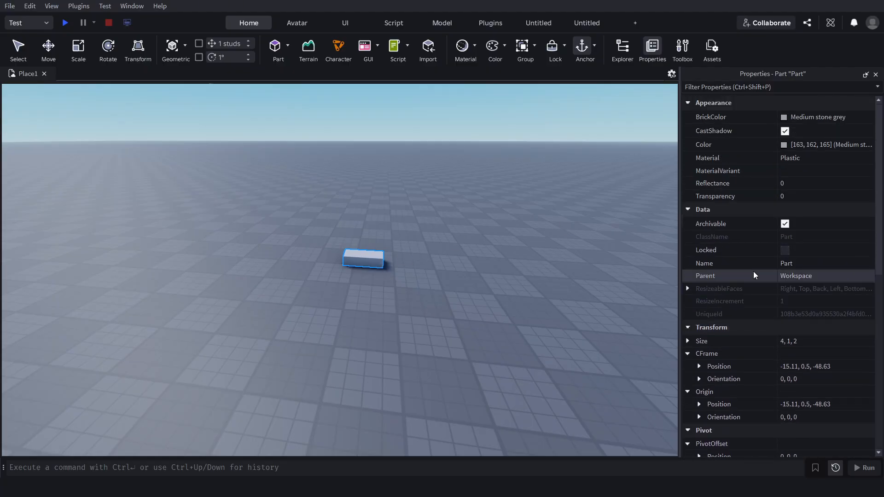
{"action": "left_click", "coordinate": [786, 118]}
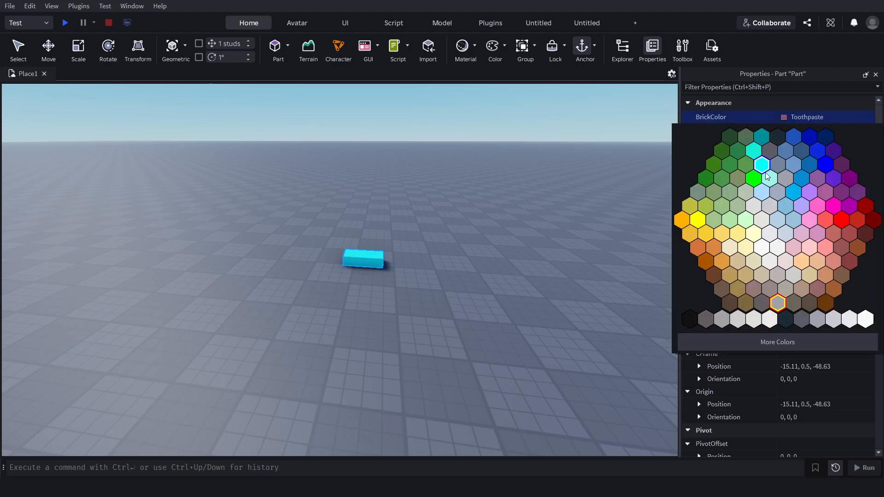
{"action": "left_click", "coordinate": [810, 137]}
{"action": "left_click", "coordinate": [823, 121]}
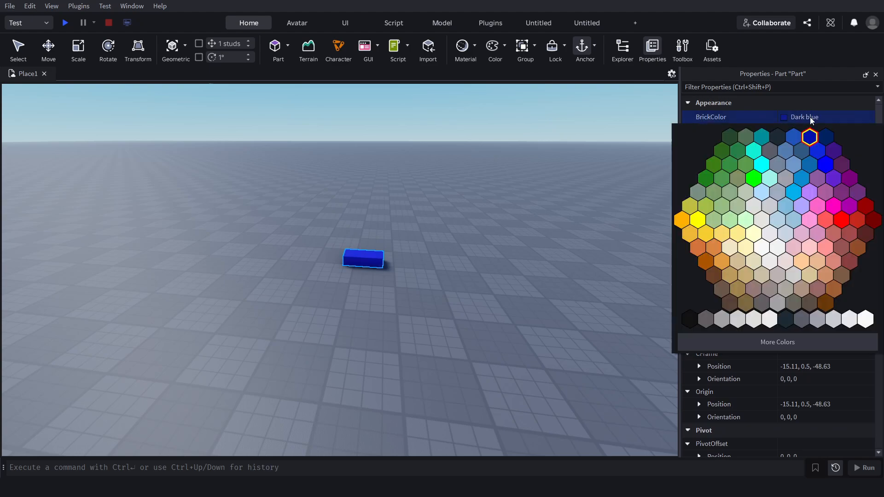
{"action": "left_click", "coordinate": [863, 204]}
{"action": "scroll", "coordinate": [784, 167], "scroll_direction": "down", "scroll_amount": 4}
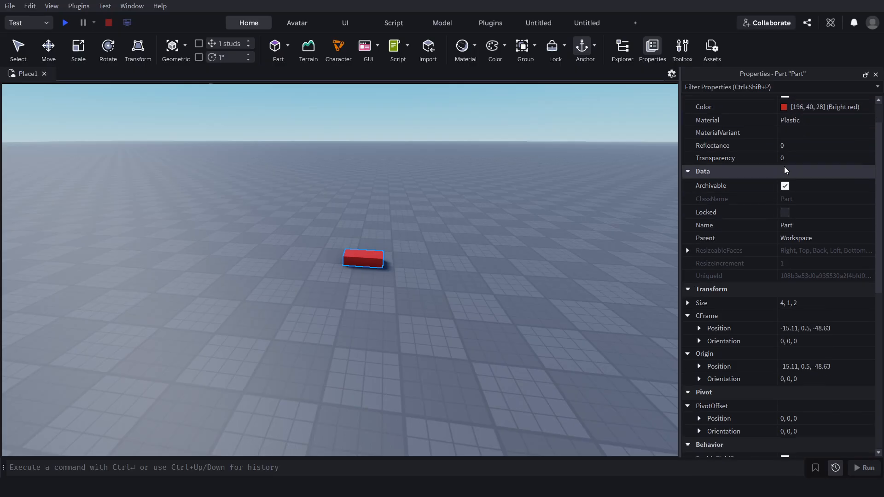
Change the red part's Material to Mud and view its surface up close.
{"action": "scroll", "coordinate": [792, 127], "scroll_direction": "up", "scroll_amount": 3}
{"action": "left_click", "coordinate": [787, 146]}
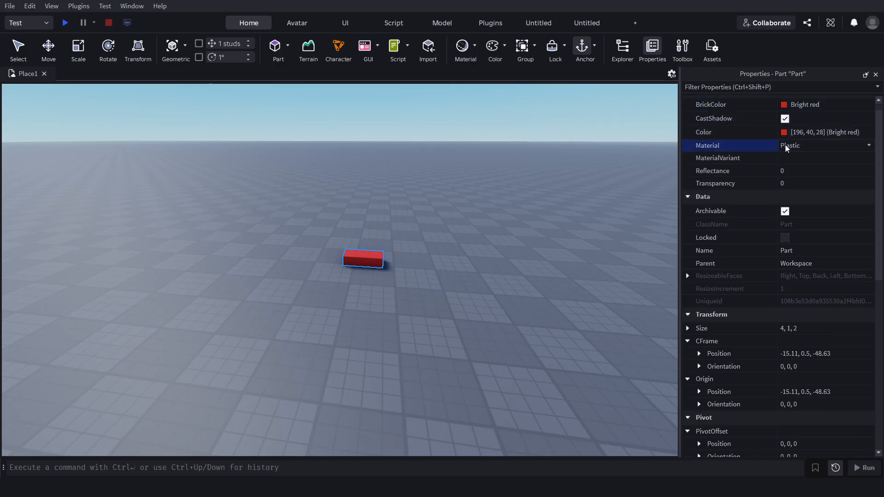
{"action": "left_click", "coordinate": [866, 147]}
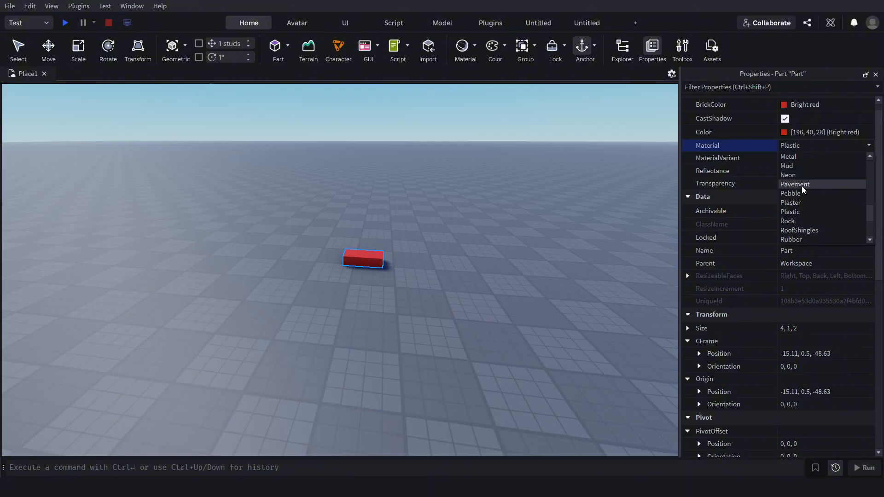
{"action": "left_click", "coordinate": [800, 167]}
{"action": "right_click_drag", "start_coordinate": [492, 206], "coordinate": [492, 205]}
{"action": "key", "text": "s"}
{"action": "scroll", "coordinate": [785, 211], "scroll_direction": "down", "scroll_amount": 1}
{"action": "scroll", "coordinate": [785, 201], "scroll_direction": "up", "scroll_amount": 2}
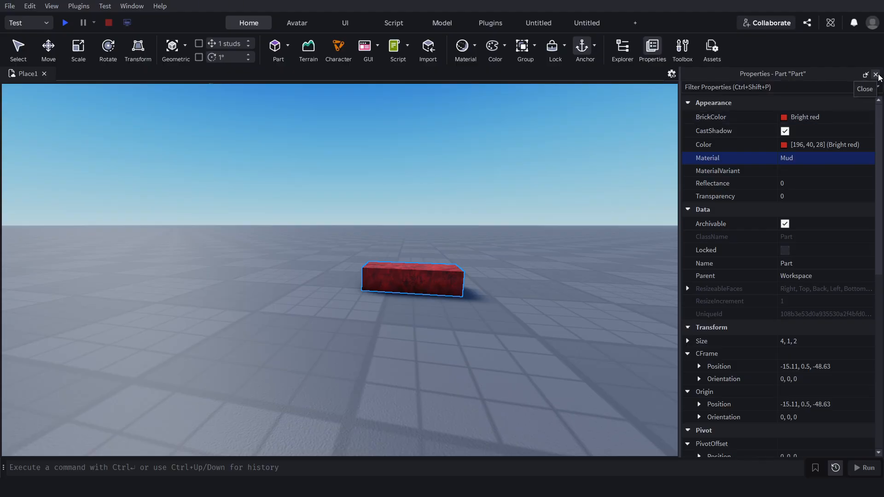
Close the Properties window.
{"action": "left_click", "coordinate": [876, 75]}
{"action": "right_click_drag", "start_coordinate": [434, 191], "coordinate": [463, 193]}
{"action": "key", "text": "a"}
{"action": "key", "text": "w"}
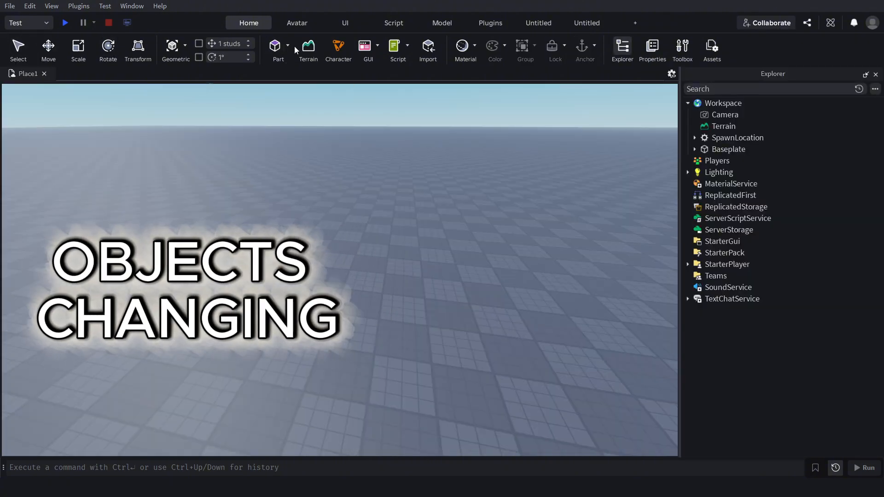
Insert a new block part on the baseplate.
{"action": "left_click", "coordinate": [276, 51]}
{"action": "right_click_drag", "start_coordinate": [414, 191], "coordinate": [410, 188]}
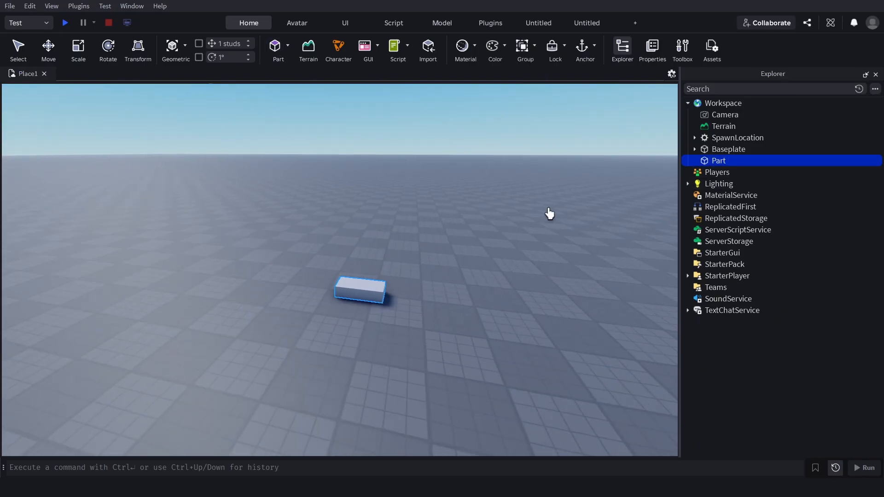
{"action": "key", "text": "a"}
{"action": "key", "text": "d"}
{"action": "key", "text": "a"}
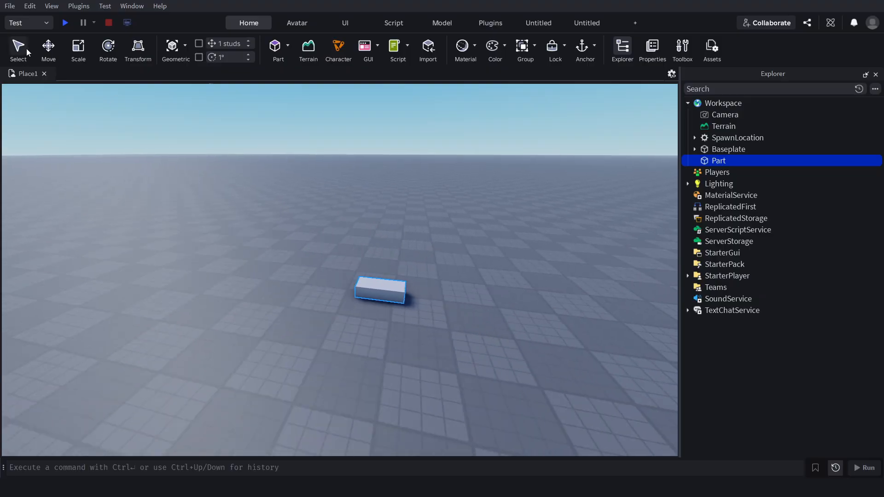
{"action": "key", "text": "a"}
Use the Select tool to deselect the block part and select it again in the 3D view.
{"action": "left_click", "coordinate": [21, 47]}
{"action": "left_click", "coordinate": [581, 271]}
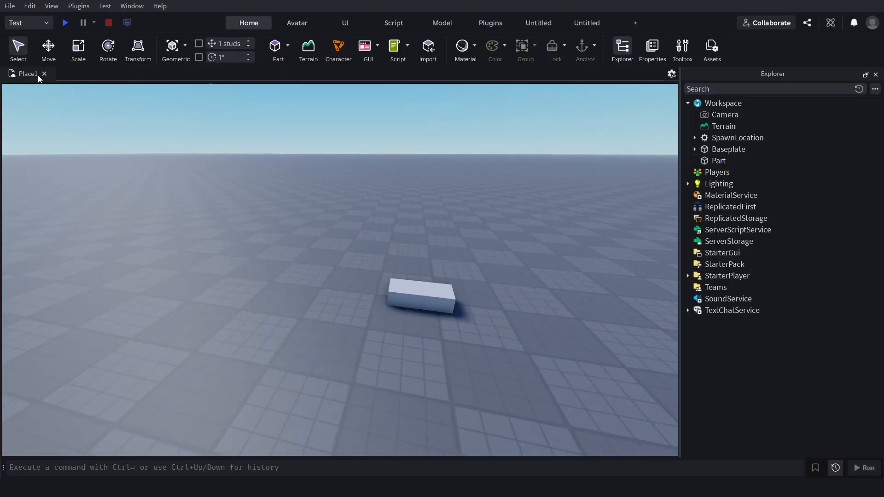
{"action": "left_click", "coordinate": [422, 299]}
{"action": "key", "text": "s"}
{"action": "key", "text": "d"}
{"action": "key", "text": "a"}
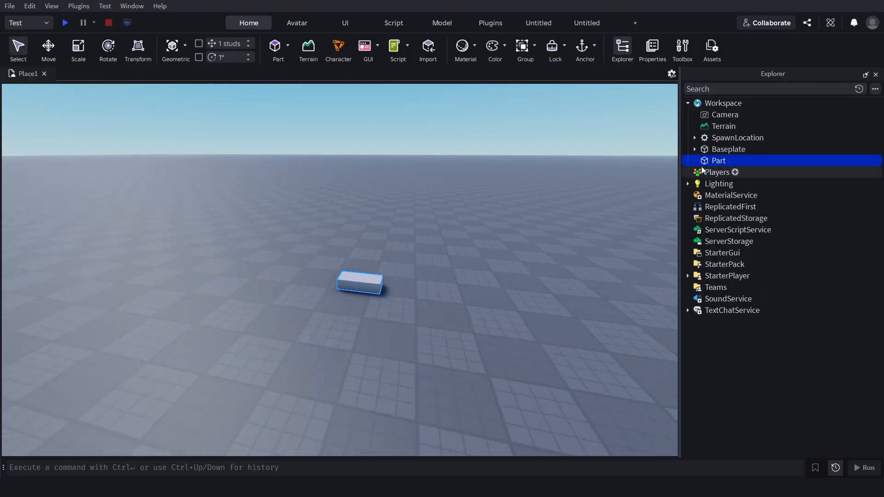
{"action": "key", "text": "a"}
{"action": "key", "text": "d"}
{"action": "key", "text": "w"}
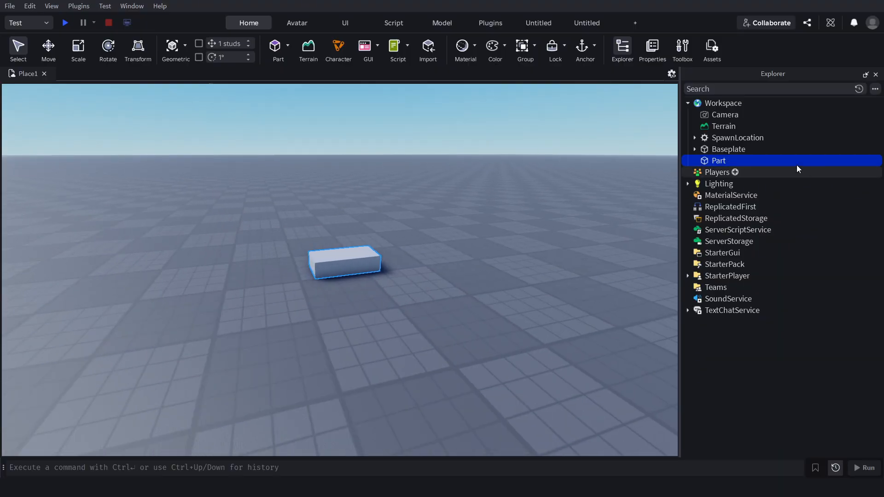
Use the Move tool to shift the part about 23.4 studs along the negative red axis and raise it about 1.45 studs.
{"action": "right_click_drag", "start_coordinate": [454, 203], "coordinate": [447, 154]}
{"action": "key", "text": "w"}
{"action": "left_click", "coordinate": [45, 50]}
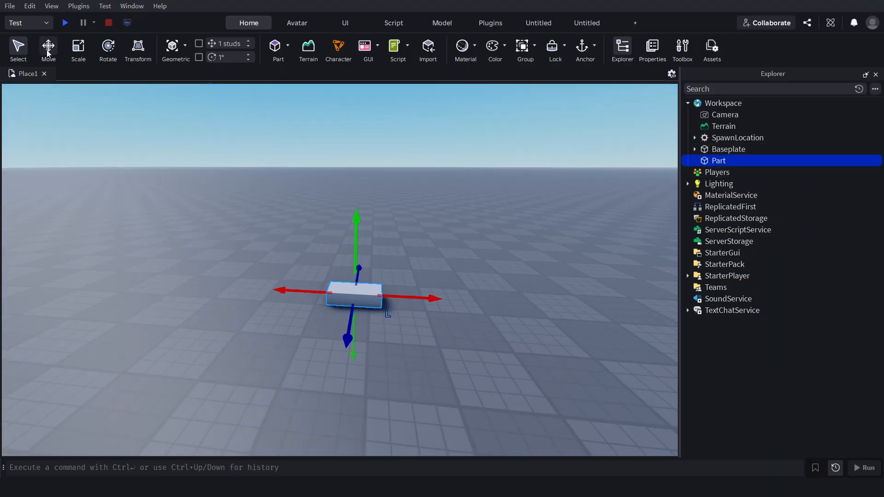
{"action": "key", "text": "a"}
{"action": "left_click_drag", "start_coordinate": [432, 296], "coordinate": [405, 283]}
{"action": "left_click_drag", "start_coordinate": [471, 293], "coordinate": [212, 268]}
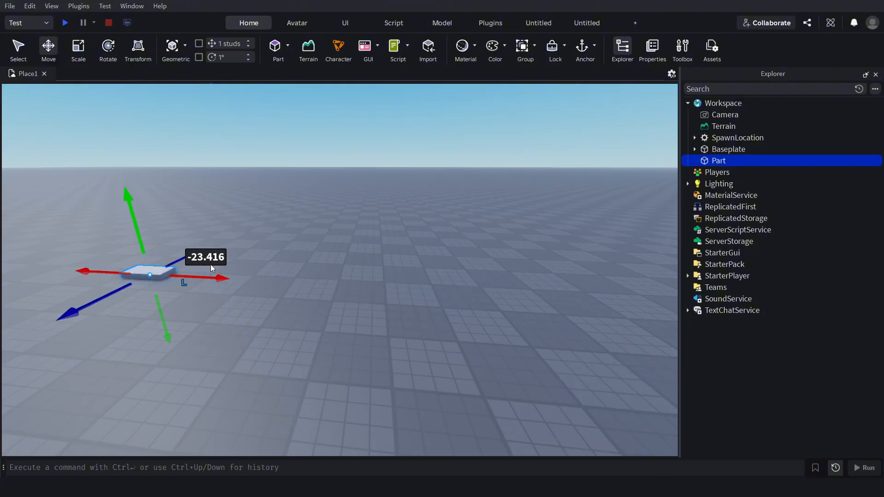
{"action": "left_click_drag", "start_coordinate": [135, 220], "coordinate": [150, 208]}
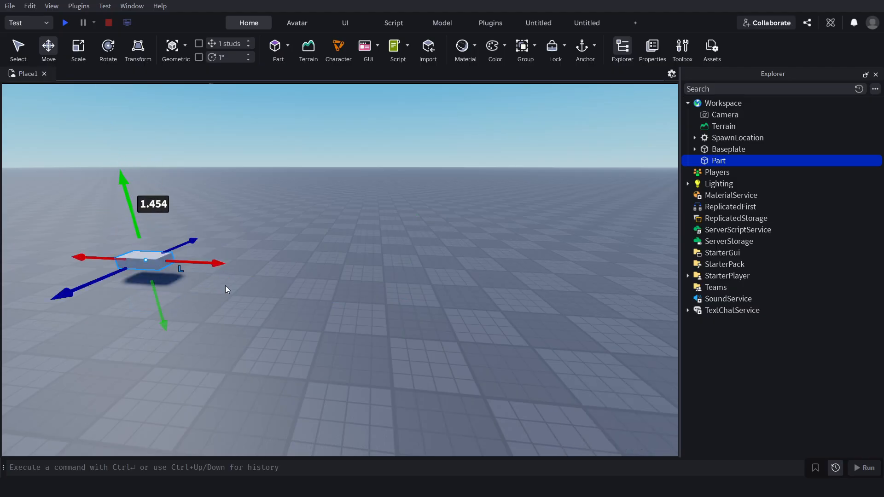
Move the raised part back along the red axis toward its starting place.
{"action": "left_click_drag", "start_coordinate": [210, 263], "coordinate": [494, 295]}
{"action": "left_click", "coordinate": [578, 299]}
{"action": "left_click", "coordinate": [532, 321]}
Use the Scale tool to enlarge the part in length, height and depth into a large block.
{"action": "key", "text": "w"}
{"action": "key", "text": "d"}
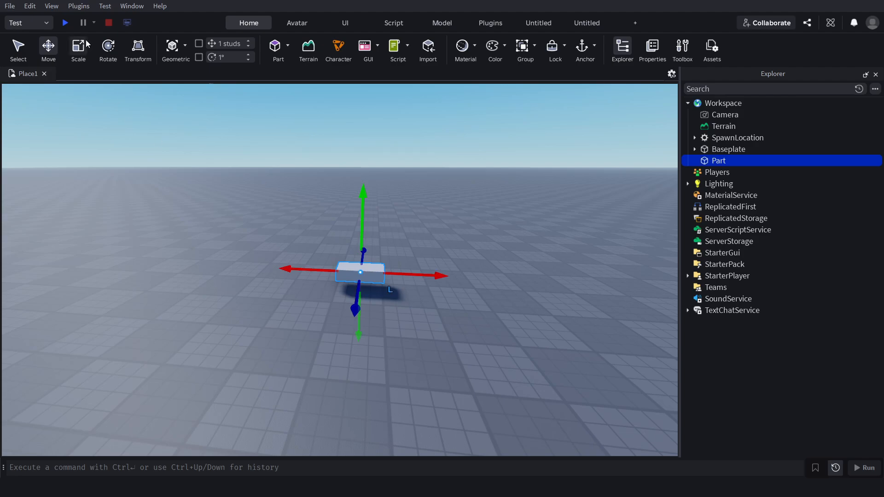
{"action": "left_click", "coordinate": [78, 46]}
{"action": "left_click_drag", "start_coordinate": [403, 275], "coordinate": [511, 278]}
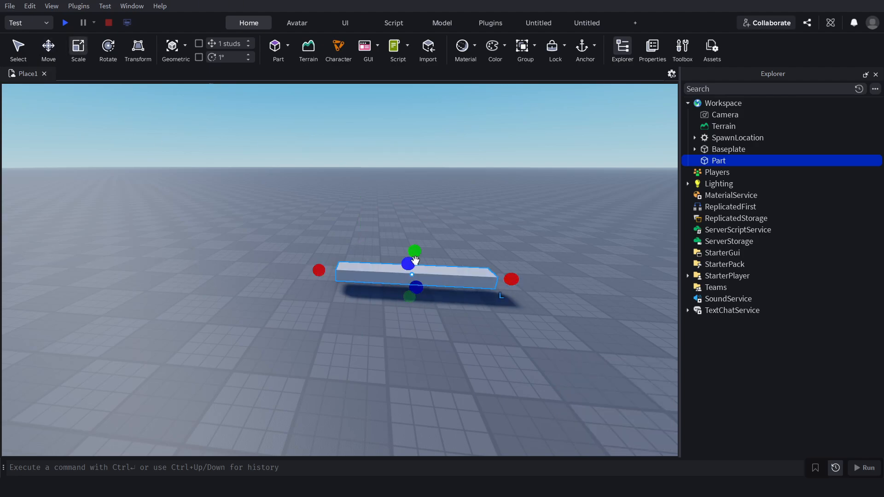
{"action": "left_click_drag", "start_coordinate": [415, 249], "coordinate": [426, 136]}
{"action": "left_click_drag", "start_coordinate": [431, 254], "coordinate": [354, 294]}
{"action": "left_click_drag", "start_coordinate": [353, 252], "coordinate": [351, 270]}
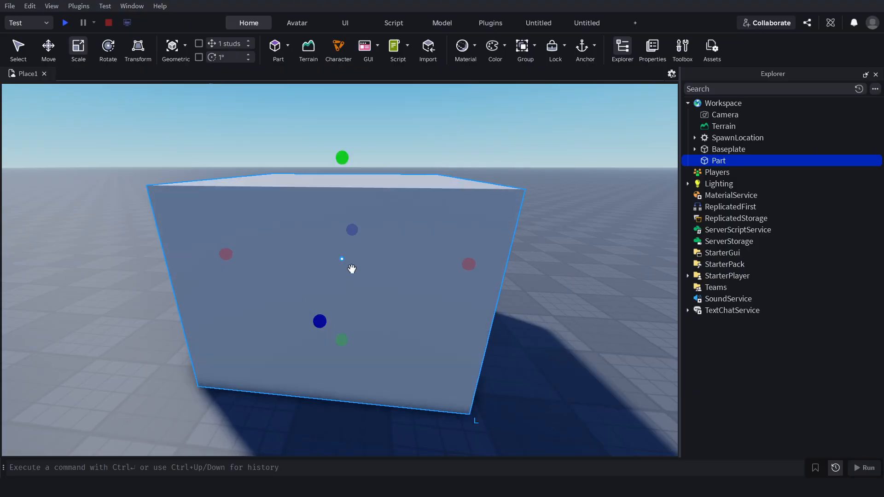
{"action": "right_click_drag", "start_coordinate": [351, 270], "coordinate": [400, 256]}
{"action": "left_click_drag", "start_coordinate": [400, 257], "coordinate": [328, 262]}
{"action": "left_click_drag", "start_coordinate": [245, 176], "coordinate": [248, 214]}
{"action": "left_click_drag", "start_coordinate": [327, 279], "coordinate": [506, 340]}
Use the Rotate tool to tilt the enlarged block diagonally.
{"action": "left_click", "coordinate": [117, 50]}
{"action": "key", "text": "a"}
{"action": "right_click_drag", "start_coordinate": [506, 339], "coordinate": [514, 345]}
{"action": "left_click_drag", "start_coordinate": [364, 246], "coordinate": [252, 191]}
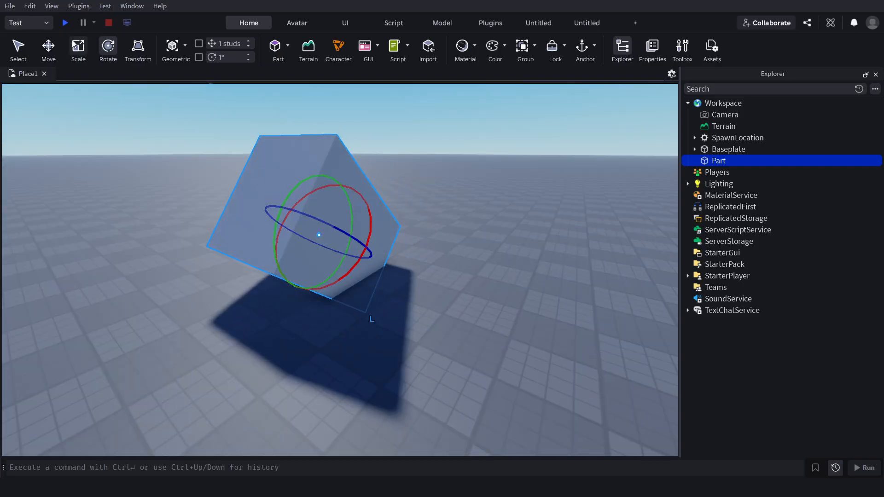
Examine the Transform tool's handles on the tilted block and return to the Select tool.
{"action": "left_click", "coordinate": [142, 52]}
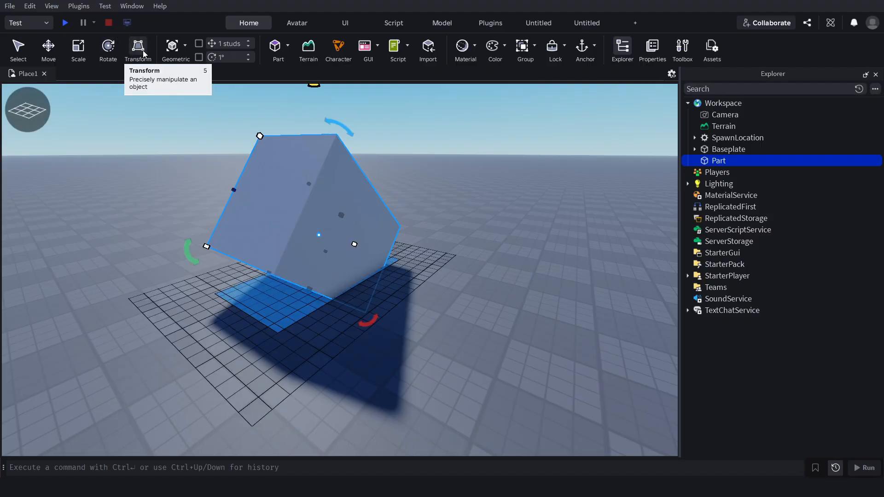
{"action": "key", "text": "d"}
{"action": "right_click_drag", "start_coordinate": [447, 174], "coordinate": [445, 174]}
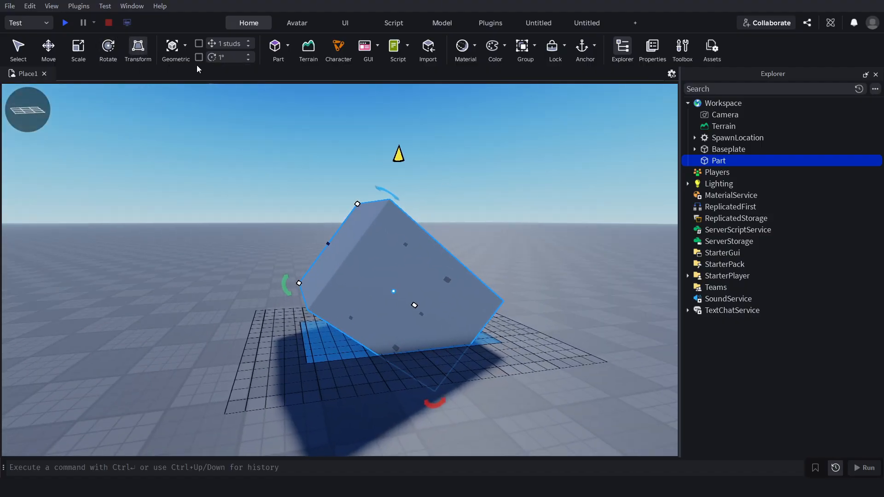
{"action": "left_click", "coordinate": [17, 50]}
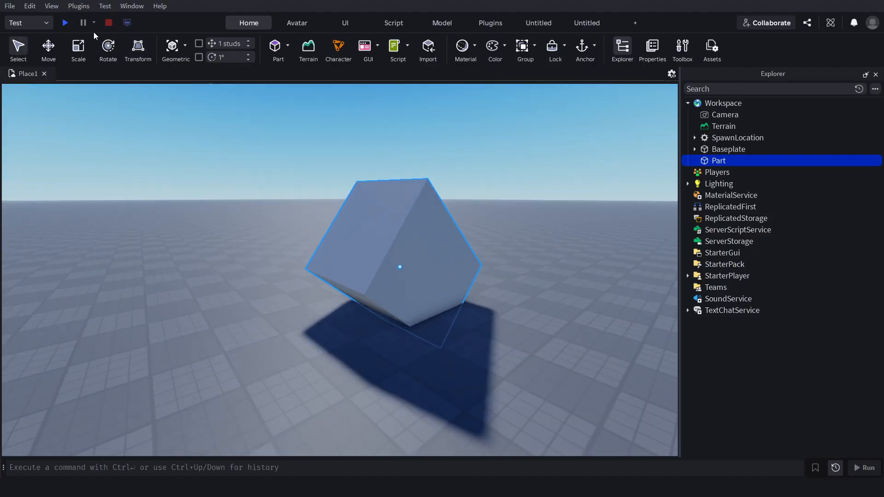
Rotate the tilted block back to level and delete it.
{"action": "left_click", "coordinate": [108, 47]}
{"action": "left_click_drag", "start_coordinate": [375, 231], "coordinate": [347, 262]}
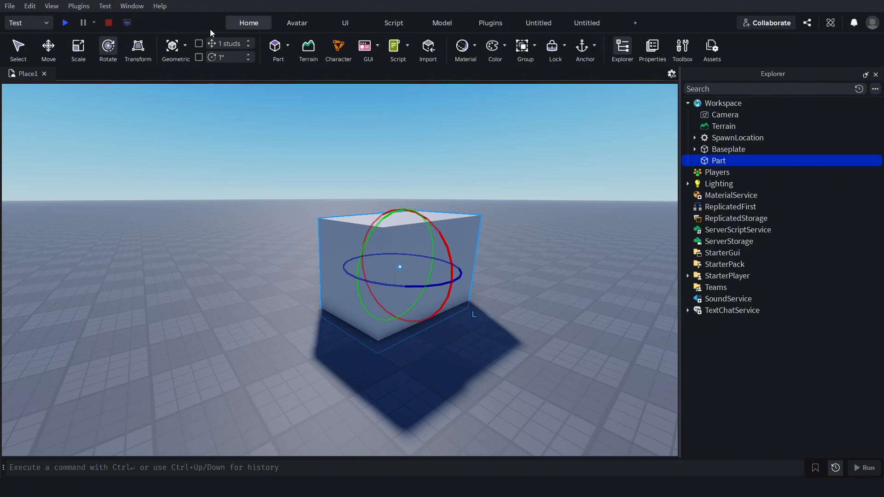
{"action": "key", "text": "Delete"}
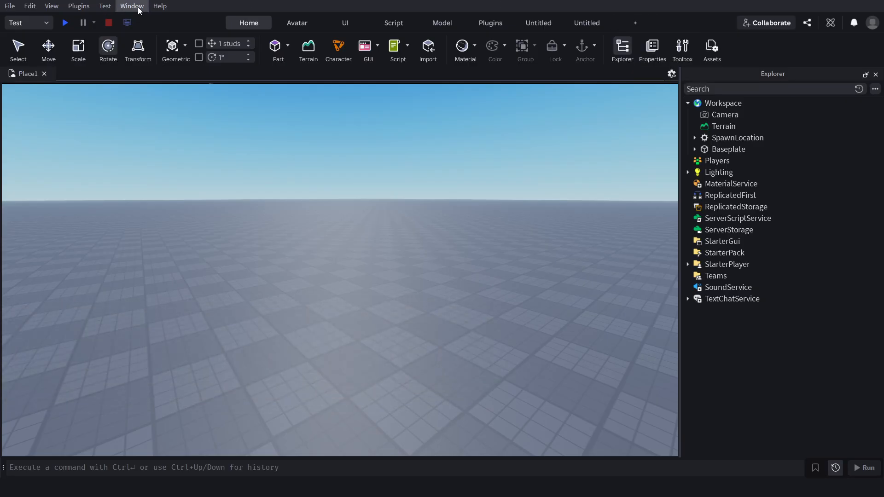
Open the Toolbox and search the Creator Store for "tree".
{"action": "left_click", "coordinate": [680, 48]}
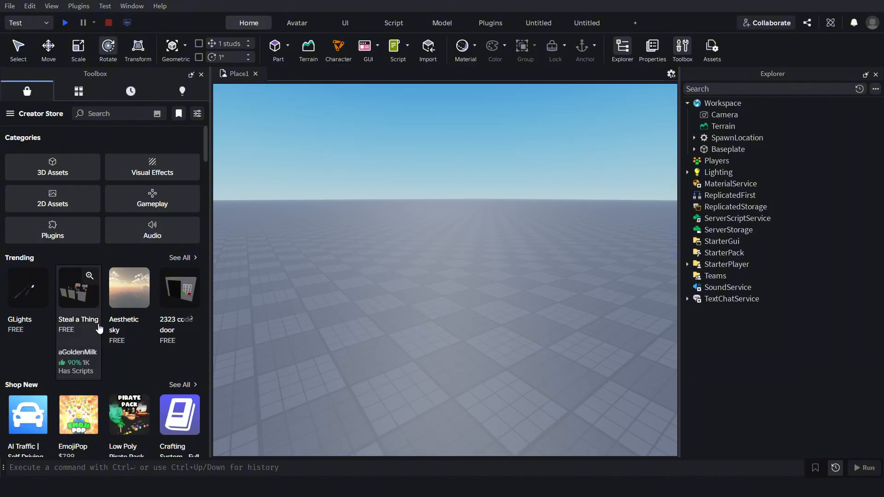
{"action": "scroll", "coordinate": [78, 323], "scroll_direction": "down", "scroll_amount": 4}
{"action": "left_click", "coordinate": [105, 115]}
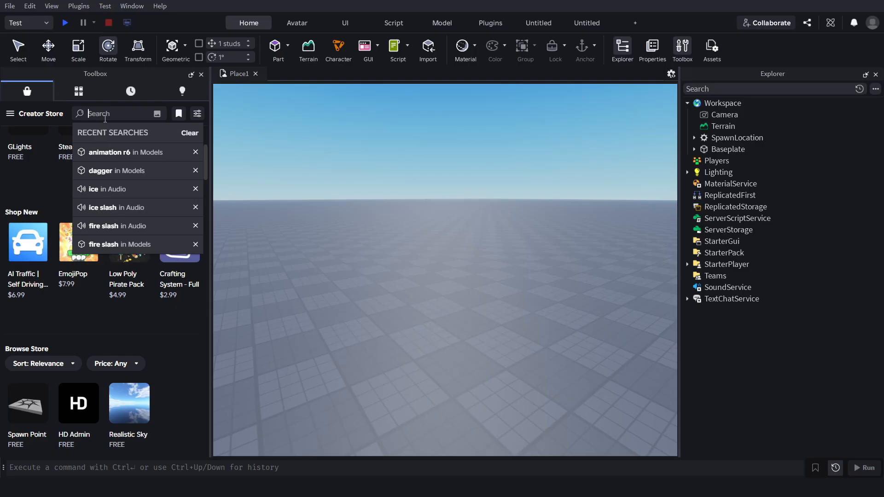
{"action": "type", "text": "t"}
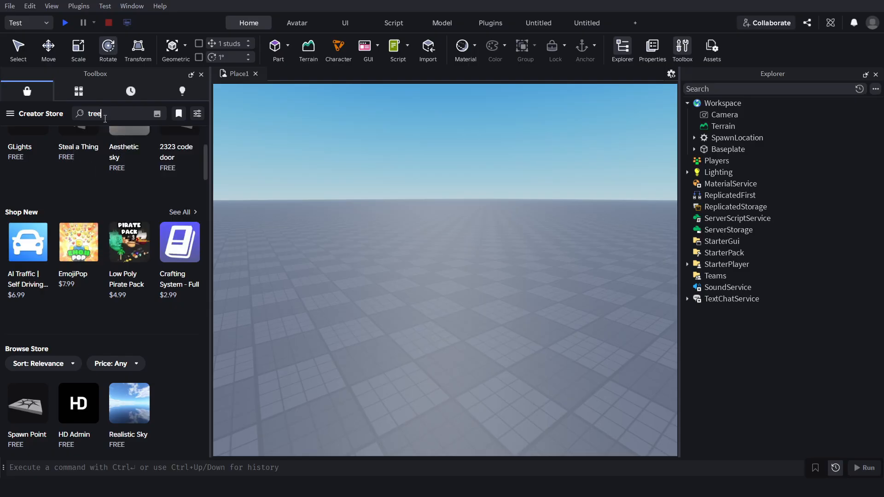
{"action": "type", "text": "ree"}
{"action": "key", "text": "Return"}
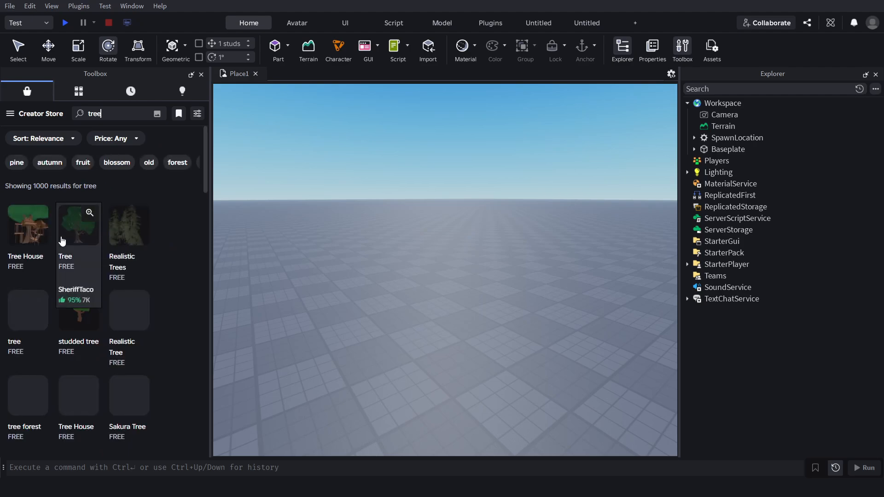
Insert the free "Tree" model from the search results and place it on the baseplate.
{"action": "left_click", "coordinate": [75, 235]}
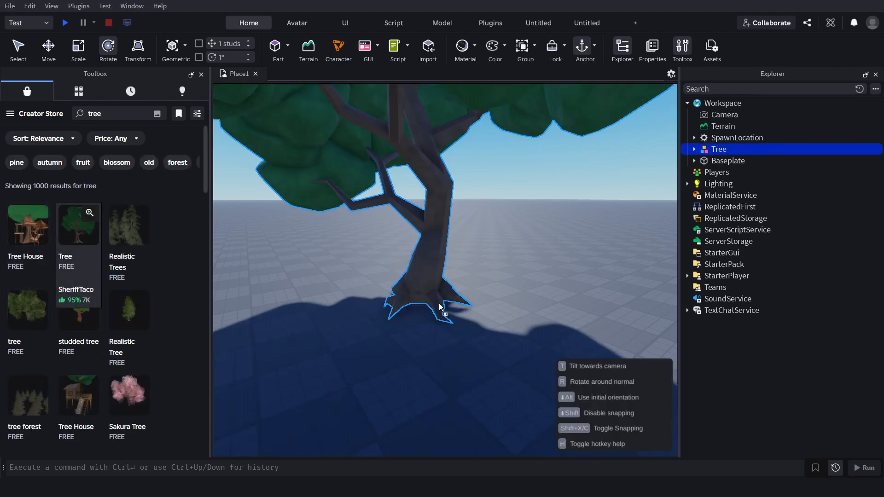
{"action": "scroll", "coordinate": [539, 252], "scroll_direction": "down", "scroll_amount": 3}
{"action": "right_click_drag", "start_coordinate": [539, 252], "coordinate": [539, 253]}
{"action": "left_click", "coordinate": [540, 252]}
Examine the inserted tree from several distances and angles.
{"action": "scroll", "coordinate": [539, 253], "scroll_direction": "up", "scroll_amount": 3}
{"action": "key", "text": "s"}
{"action": "key", "text": "w"}
{"action": "key", "text": "d"}
{"action": "key", "text": "a"}
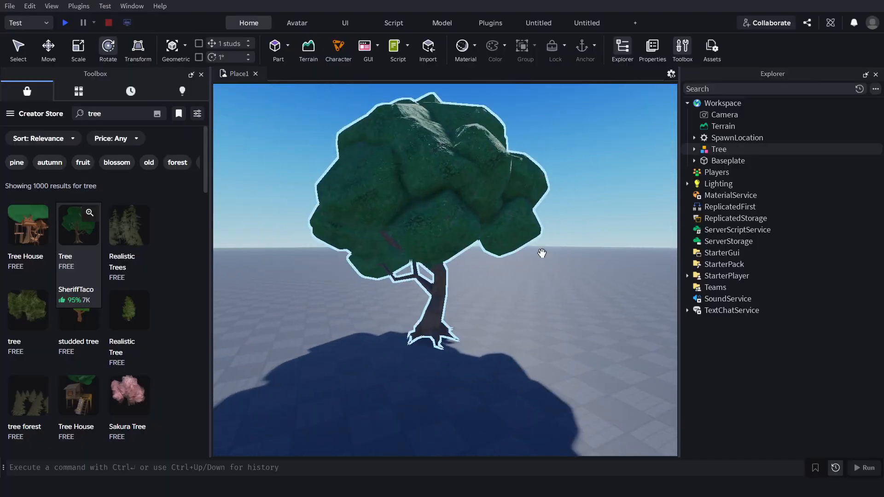
{"action": "key", "text": "d"}
{"action": "key", "text": "a"}
{"action": "key", "text": "s"}
{"action": "key", "text": "a"}
{"action": "key", "text": "w"}
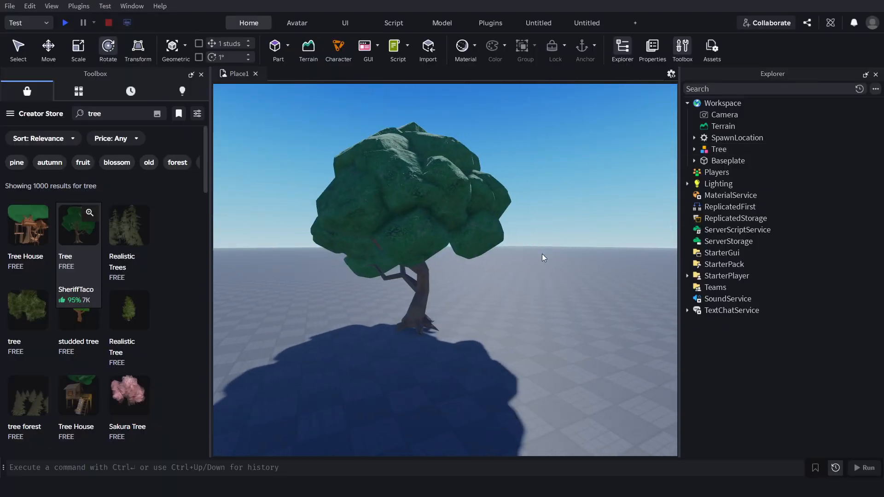
{"action": "key", "text": "d"}
{"action": "key", "text": "s"}
{"action": "key", "text": "a"}
{"action": "right_click_drag", "start_coordinate": [532, 252], "coordinate": [532, 252]}
{"action": "key", "text": "w"}
{"action": "key", "text": "s"}
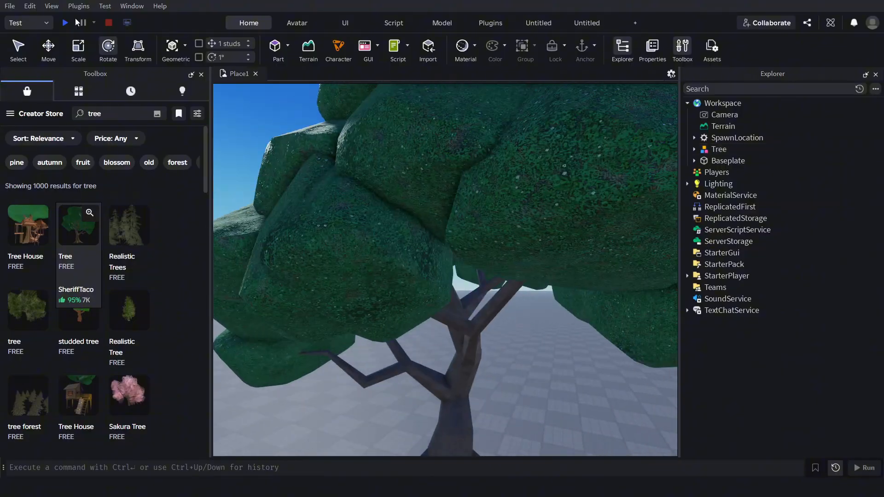
Playtest the place by running the character towards the tree and jumping, and stop the playtest.
{"action": "left_click", "coordinate": [66, 22]}
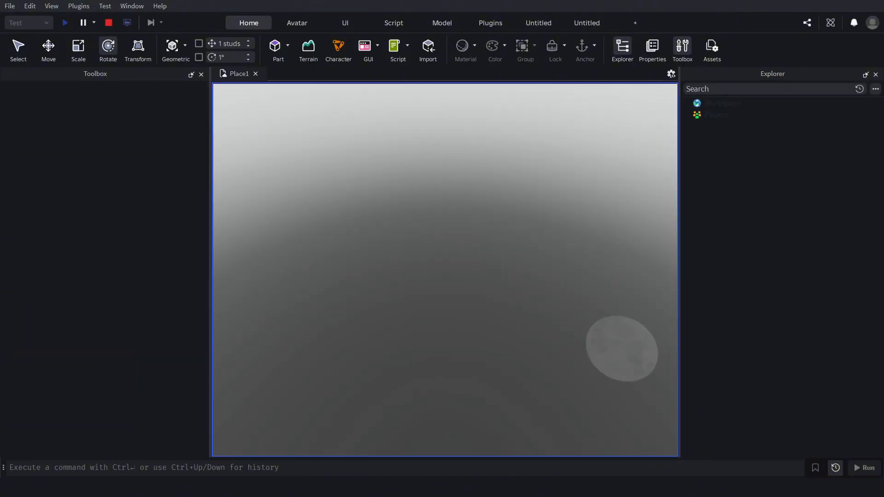
{"action": "key", "text": "w"}
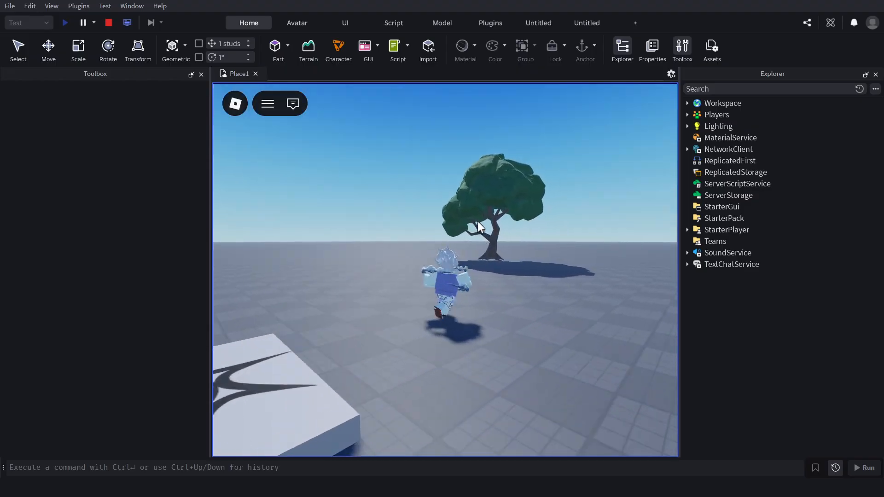
{"action": "key", "text": "space"}
{"action": "left_click", "coordinate": [109, 23]}
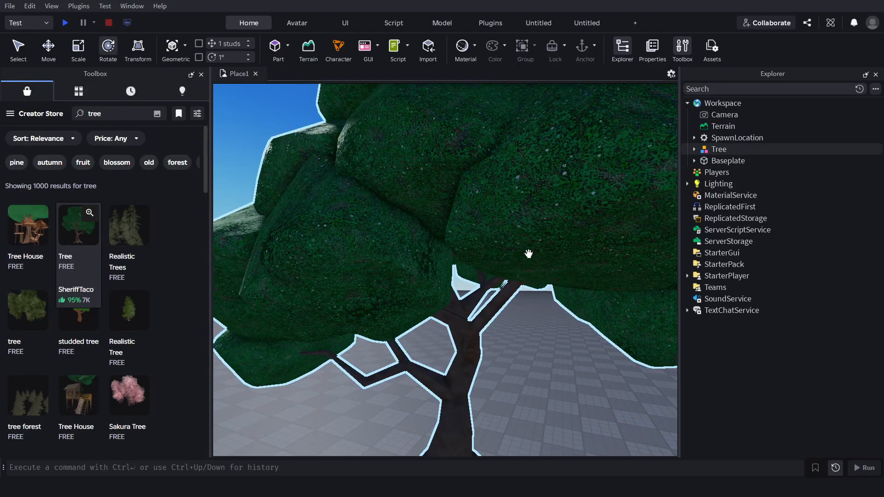
Clear the "tree" search text from the Toolbox.
{"action": "scroll", "coordinate": [528, 254], "scroll_direction": "down", "scroll_amount": 5}
{"action": "right_click_drag", "start_coordinate": [528, 254], "coordinate": [529, 255]}
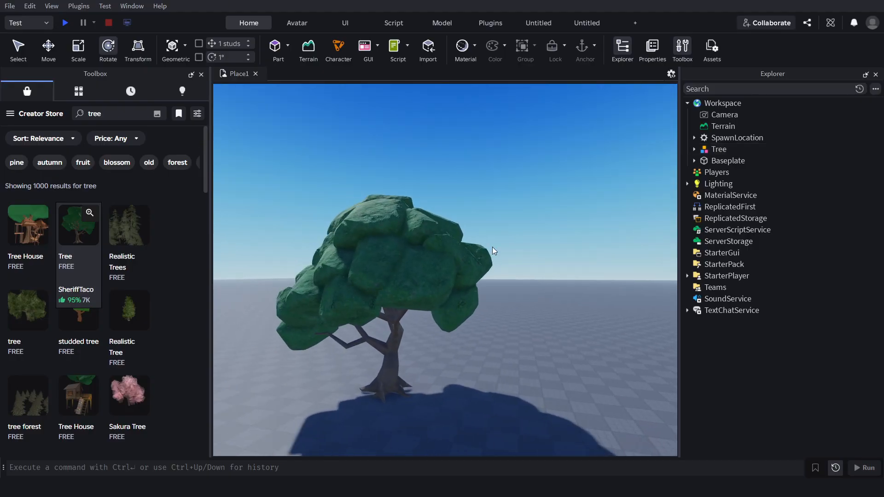
{"action": "right_click_drag", "start_coordinate": [341, 179], "coordinate": [341, 179]}
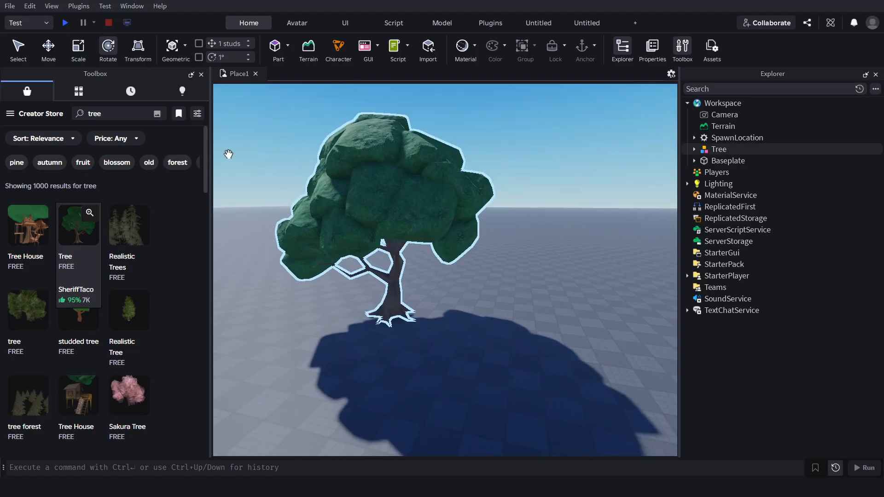
{"action": "left_click", "coordinate": [117, 115]}
{"action": "key", "text": "BackSpace"}
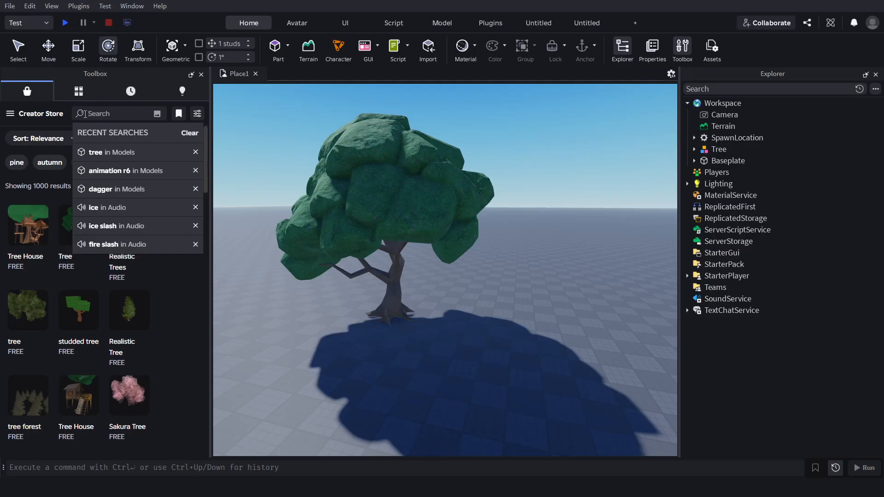
{"action": "left_click", "coordinate": [521, 131]}
{"action": "key", "text": "a"}
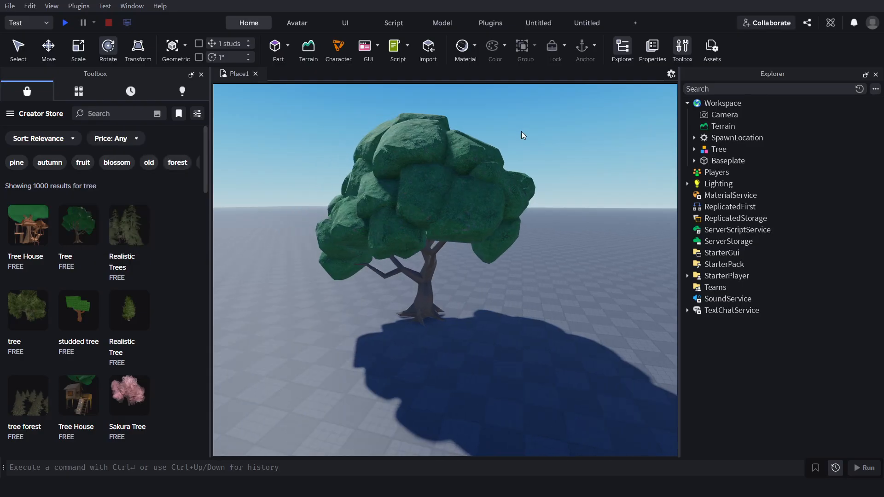
{"action": "right_click_drag", "start_coordinate": [477, 136], "coordinate": [478, 138]}
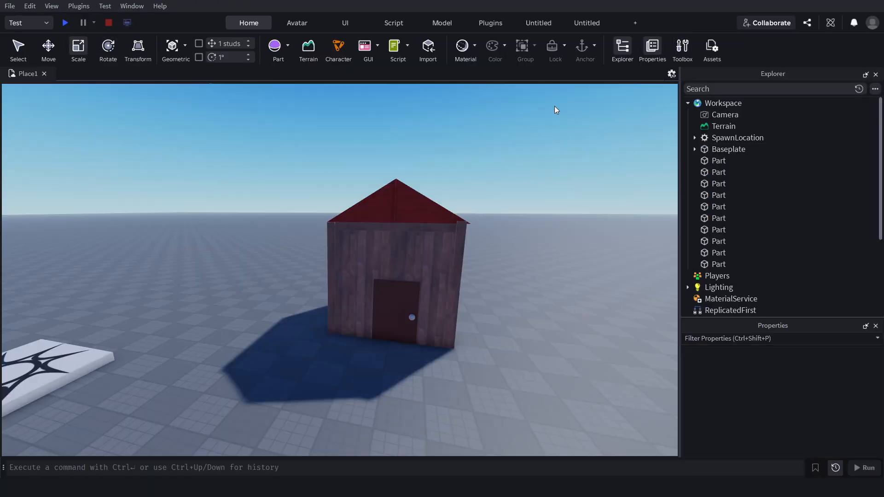
Select all ten parts of the wooden house and raise them about 14 studs above the baseplate.
{"action": "right_click_drag", "start_coordinate": [537, 173], "coordinate": [538, 157]}
{"action": "key", "text": "d"}
{"action": "key", "text": "w"}
{"action": "key", "text": "s"}
{"action": "key", "text": "w"}
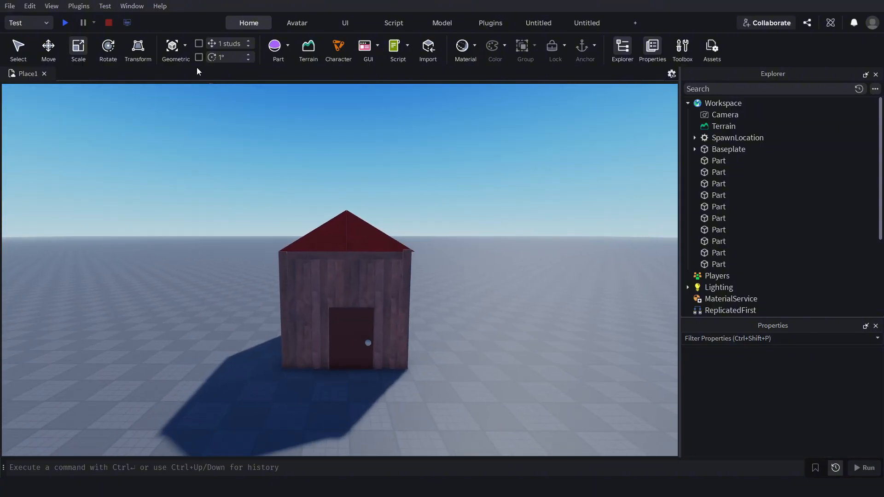
{"action": "key", "text": "a"}
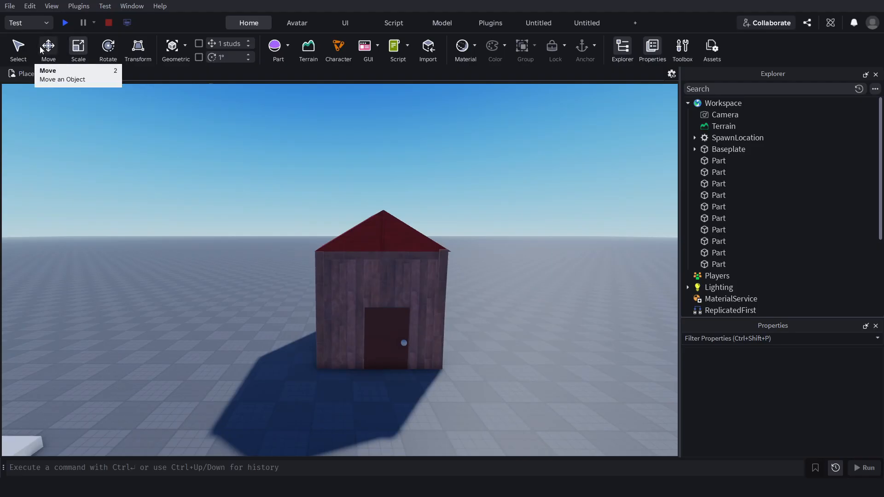
{"action": "left_click", "coordinate": [19, 49]}
{"action": "left_click_drag", "start_coordinate": [483, 168], "coordinate": [307, 418]}
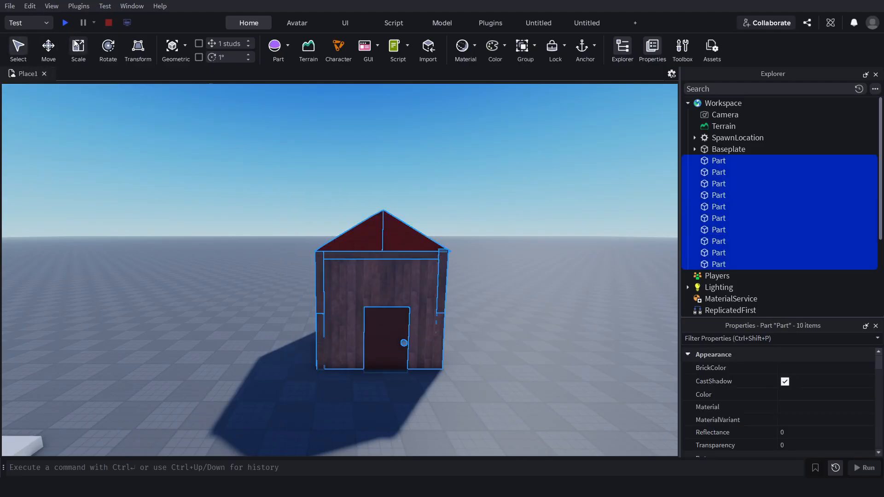
{"action": "left_click", "coordinate": [49, 47]}
{"action": "left_click_drag", "start_coordinate": [380, 206], "coordinate": [379, 106]}
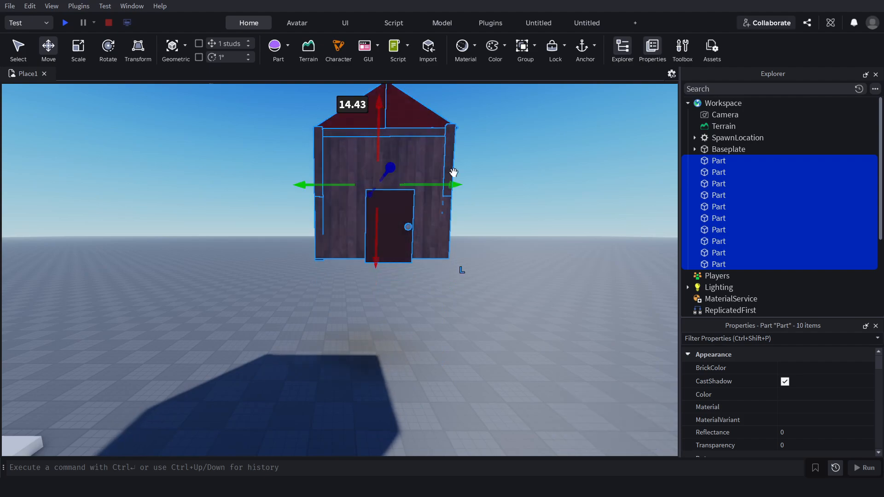
Deselect the house, playtest with its unanchored parts raised, walk the character up to them, and stop the playtest.
{"action": "key", "text": "a"}
{"action": "right_click_drag", "start_coordinate": [492, 204], "coordinate": [493, 206]}
{"action": "left_click", "coordinate": [492, 204]}
{"action": "key", "text": "w"}
{"action": "key", "text": "s"}
{"action": "left_click", "coordinate": [62, 22]}
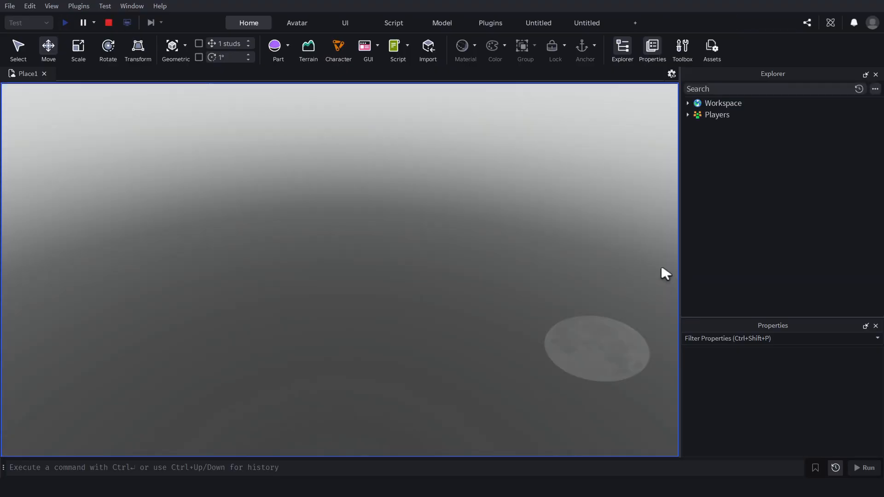
{"action": "key", "text": "w"}
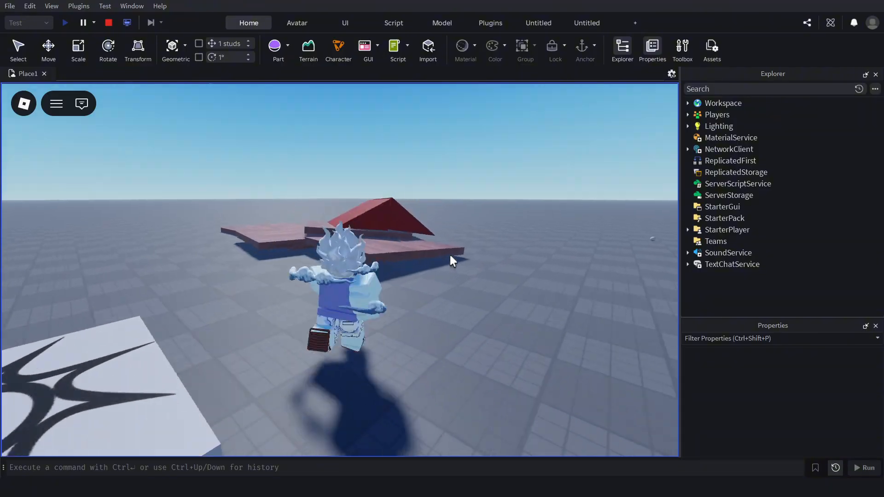
{"action": "right_click_drag", "start_coordinate": [437, 249], "coordinate": [1, 1]}
{"action": "scroll", "coordinate": [438, 250], "scroll_direction": "down", "scroll_amount": 3}
{"action": "key", "text": "s"}
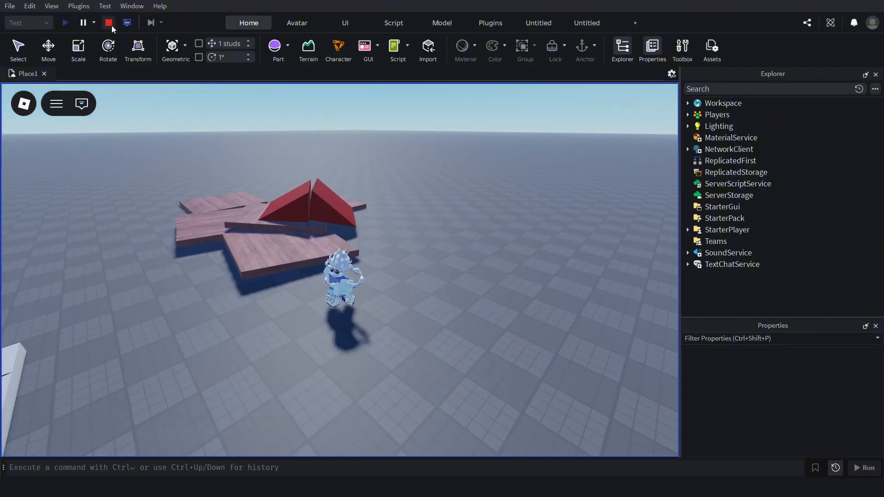
{"action": "left_click", "coordinate": [111, 25]}
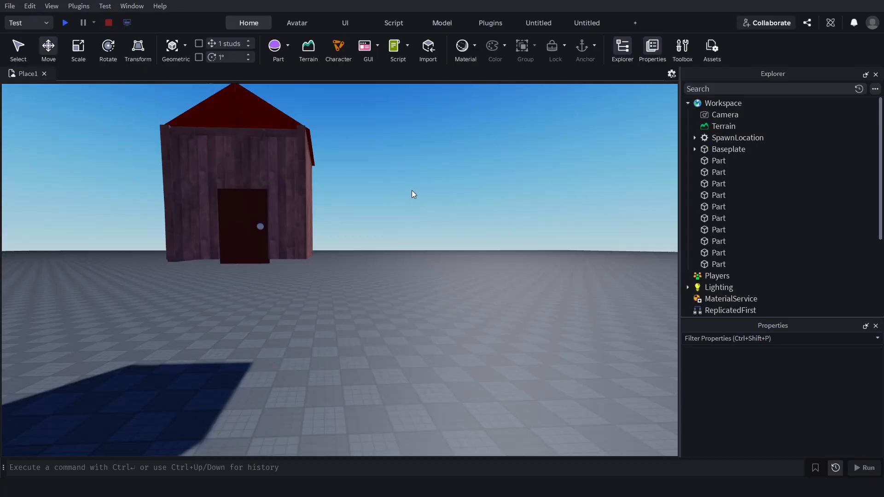
Select all the house parts and raise them about 66 studs, plus another 52 studs, high into the sky.
{"action": "right_click_drag", "start_coordinate": [412, 189], "coordinate": [412, 190]}
{"action": "scroll", "coordinate": [412, 190], "scroll_direction": "down", "scroll_amount": 3}
{"action": "left_click_drag", "start_coordinate": [456, 137], "coordinate": [291, 295]}
{"action": "right_click_drag", "start_coordinate": [457, 178], "coordinate": [455, 179]}
{"action": "left_click_drag", "start_coordinate": [357, 281], "coordinate": [354, 97]}
{"action": "right_click_drag", "start_coordinate": [405, 218], "coordinate": [407, 216]}
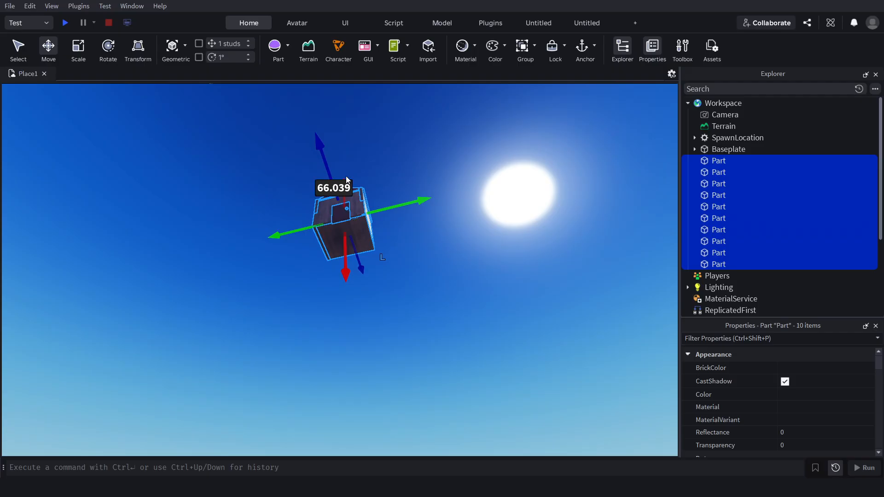
{"action": "left_click", "coordinate": [346, 177]}
{"action": "left_click_drag", "start_coordinate": [396, 162], "coordinate": [305, 267]}
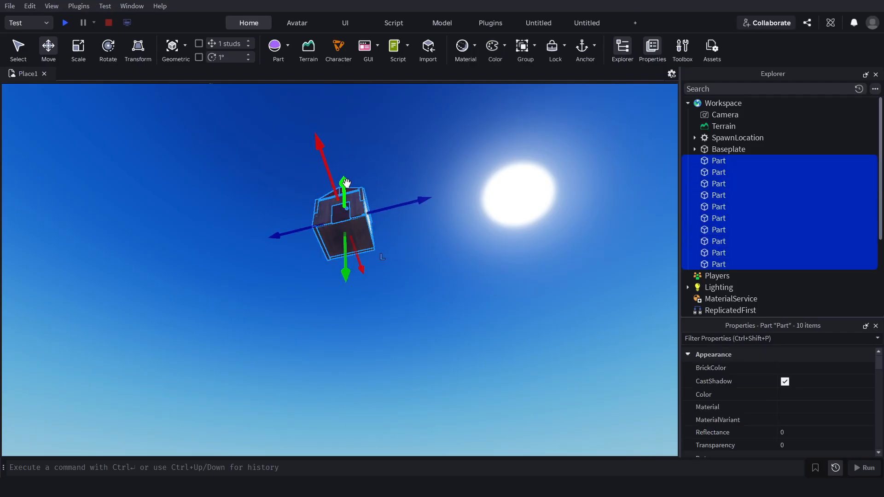
{"action": "left_click_drag", "start_coordinate": [346, 183], "coordinate": [201, 72]}
Playtest the drop from the greater height, run and jump the character onto the house parts, and stop the playtest.
{"action": "left_click", "coordinate": [66, 24]}
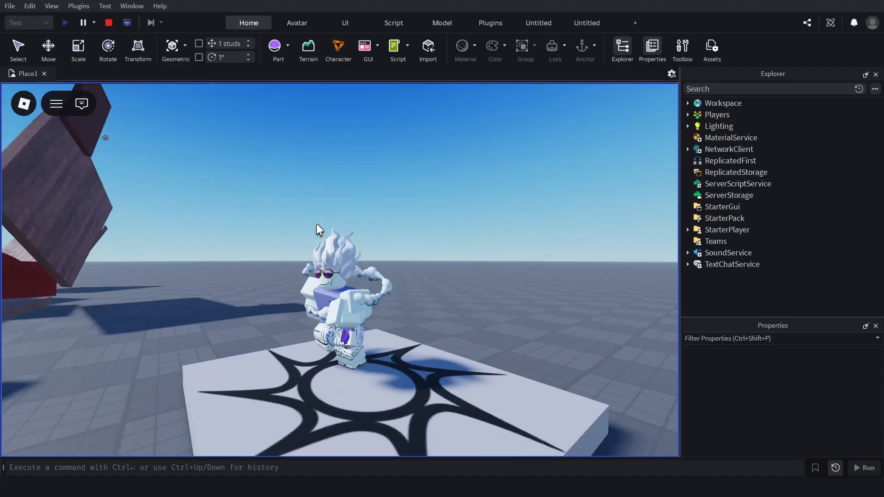
{"action": "key", "text": "w"}
{"action": "right_click_drag", "start_coordinate": [316, 223], "coordinate": [317, 223]}
{"action": "right_click_drag", "start_coordinate": [401, 187], "coordinate": [401, 188]}
{"action": "key", "text": "space"}
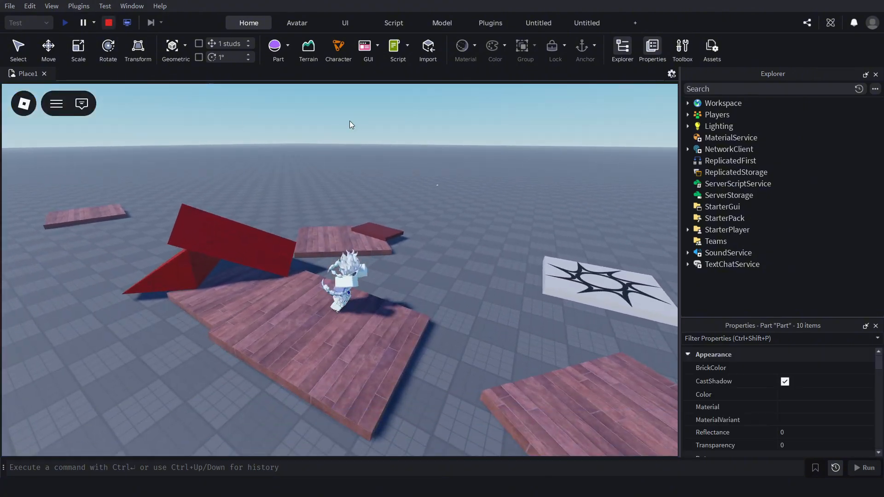
{"action": "key", "text": "shift+F5"}
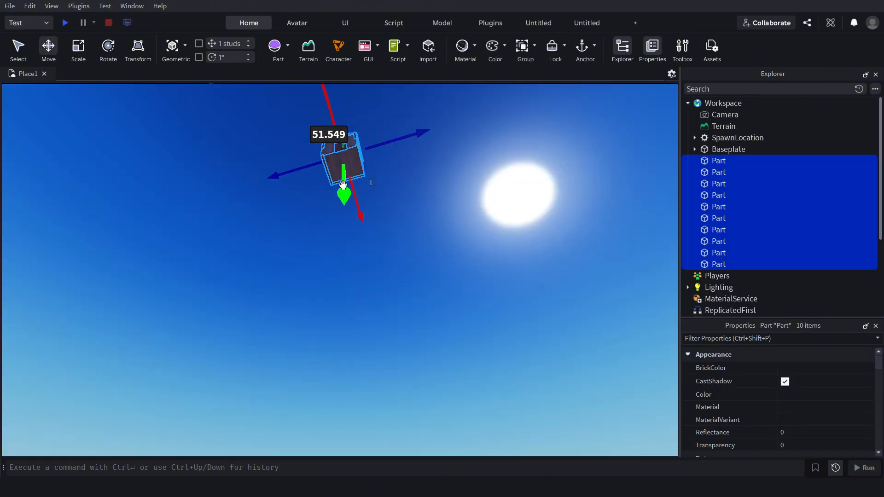
Bring the house down from the sky to hover just above the baseplate and shift it sideways about 7 studs.
{"action": "left_click_drag", "start_coordinate": [344, 187], "coordinate": [354, 495]}
{"action": "right_click_drag", "start_coordinate": [421, 224], "coordinate": [421, 224]}
{"action": "left_click_drag", "start_coordinate": [429, 287], "coordinate": [436, 439]}
{"action": "left_click_drag", "start_coordinate": [430, 286], "coordinate": [428, 245]}
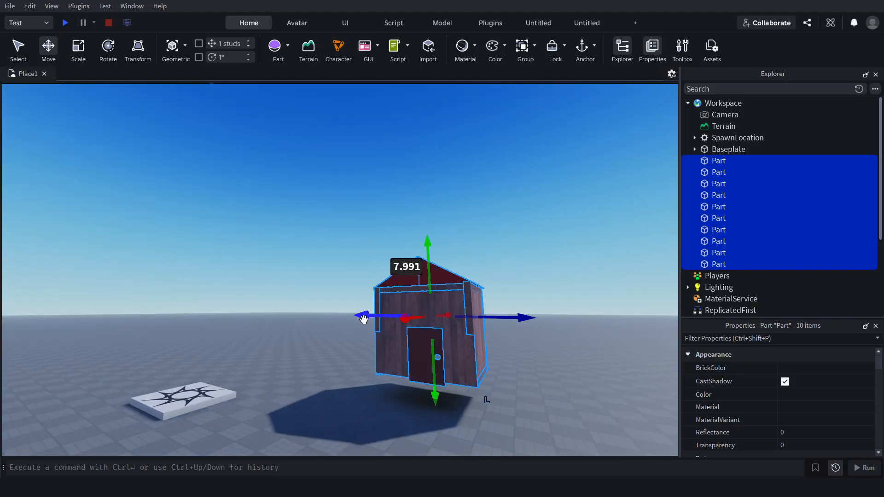
{"action": "left_click", "coordinate": [365, 319]}
{"action": "left_click_drag", "start_coordinate": [541, 217], "coordinate": [381, 361]}
{"action": "left_click_drag", "start_coordinate": [365, 317], "coordinate": [332, 318]}
Anchor all the selected house parts and clear the selection.
{"action": "scroll", "coordinate": [530, 195], "scroll_direction": "up", "scroll_amount": 4}
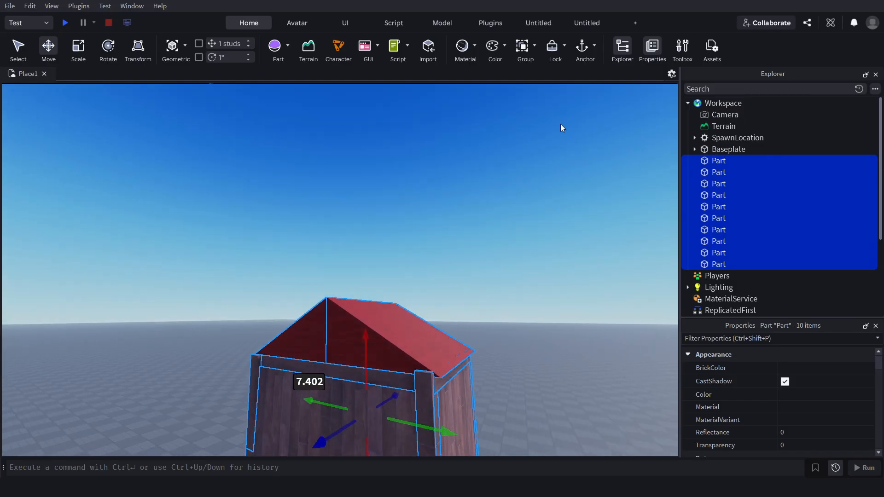
{"action": "key", "text": "s"}
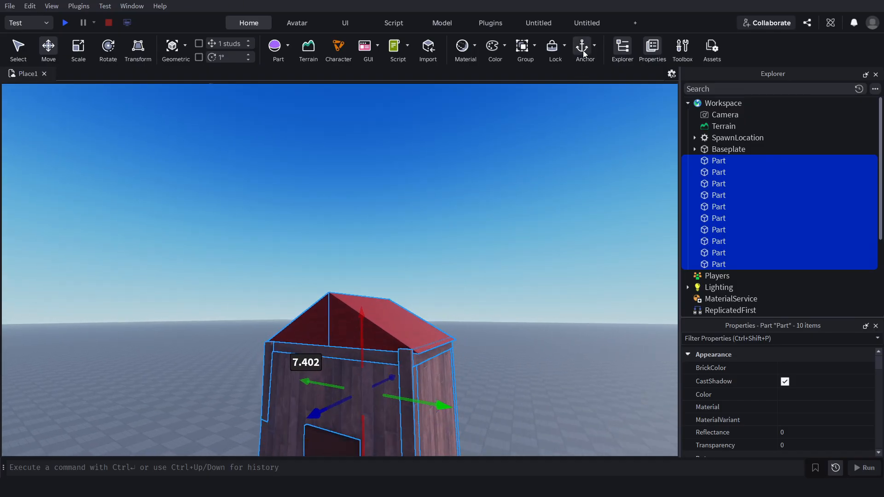
{"action": "left_click", "coordinate": [561, 175]}
Start a playtest of the anchored house, run the character up to it, and jump around beside it.
{"action": "left_click", "coordinate": [63, 23]}
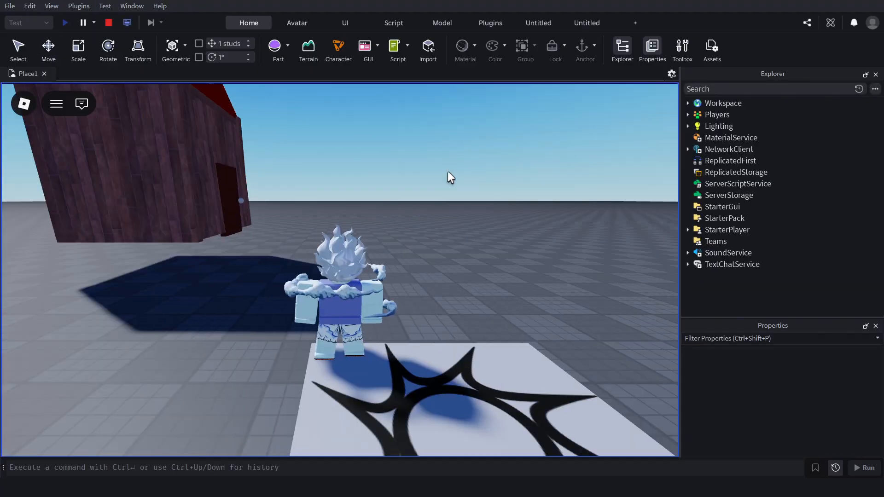
{"action": "key", "text": "w"}
{"action": "right_click_drag", "start_coordinate": [448, 172], "coordinate": [448, 173]}
{"action": "key", "text": "w"}
{"action": "key", "text": "w"}
{"action": "key", "text": "space"}
{"action": "key", "text": "space"}
{"action": "scroll", "coordinate": [448, 172], "scroll_direction": "down", "scroll_amount": 3}
{"action": "key", "text": "space"}
{"action": "key", "text": "space"}
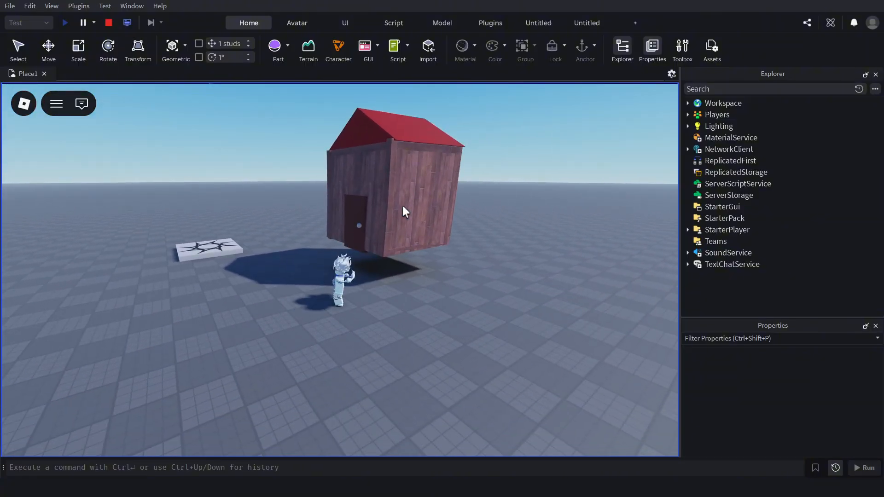
Walk the character back and forth in front of the floating house and end the playtest.
{"action": "key", "text": "a"}
{"action": "key", "text": "s"}
{"action": "key", "text": "d"}
{"action": "key", "text": "w"}
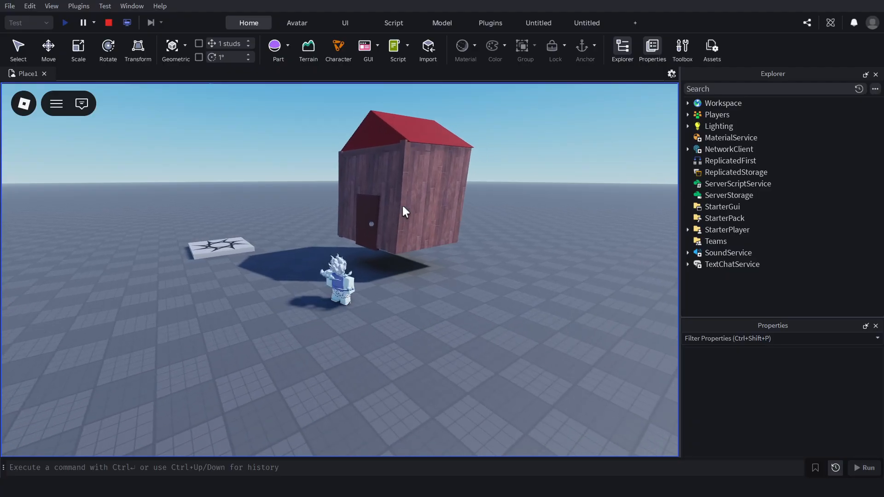
{"action": "key", "text": "a"}
{"action": "key", "text": "s"}
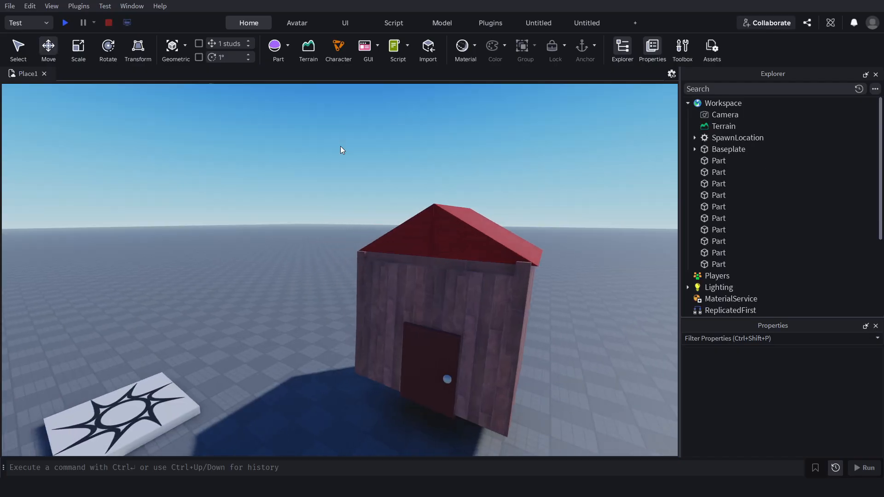
{"action": "key", "text": "w"}
{"action": "right_click_drag", "start_coordinate": [341, 146], "coordinate": [301, 155]}
{"action": "key", "text": "s"}
{"action": "key", "text": "w"}
{"action": "key", "text": "a"}
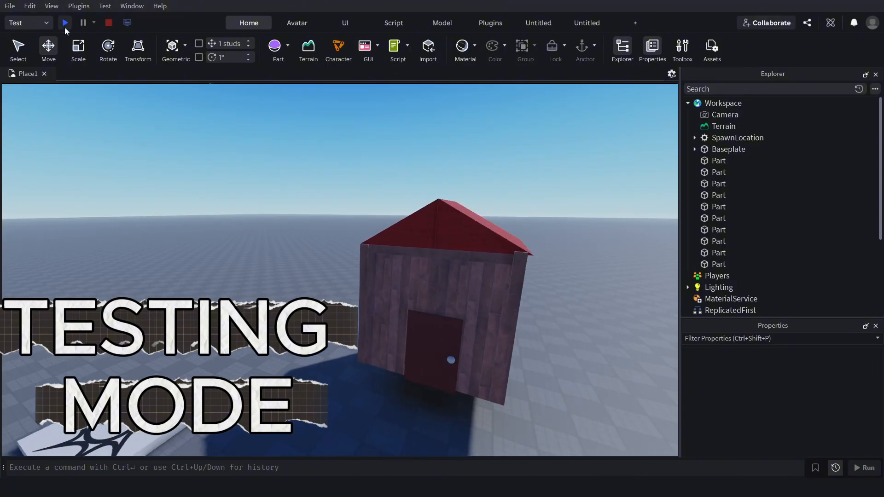
Start a new playtest and run the character from the spawn pad to the area beneath the floating house.
{"action": "left_click", "coordinate": [65, 23]}
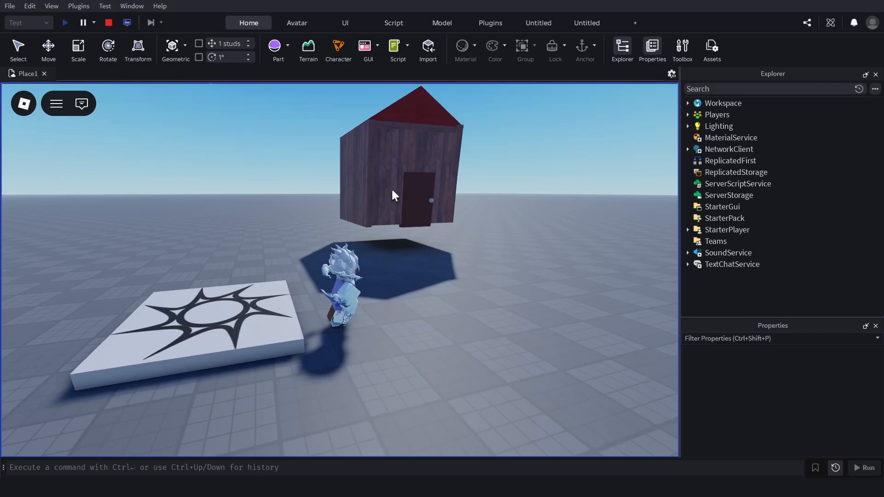
{"action": "key", "text": "w"}
{"action": "right_click_drag", "start_coordinate": [391, 189], "coordinate": [402, 181]}
{"action": "key", "text": "space"}
{"action": "key", "text": "s"}
{"action": "key", "text": "d"}
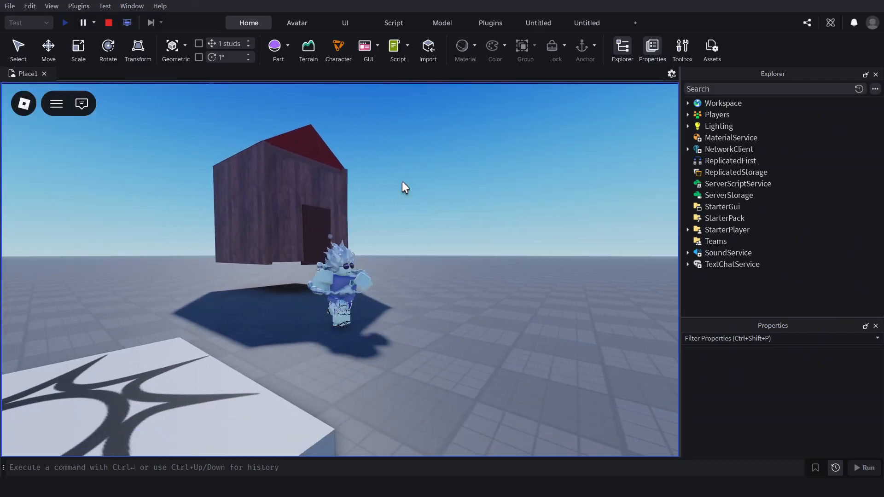
{"action": "key", "text": "a"}
{"action": "key", "text": "w"}
{"action": "key", "text": "a"}
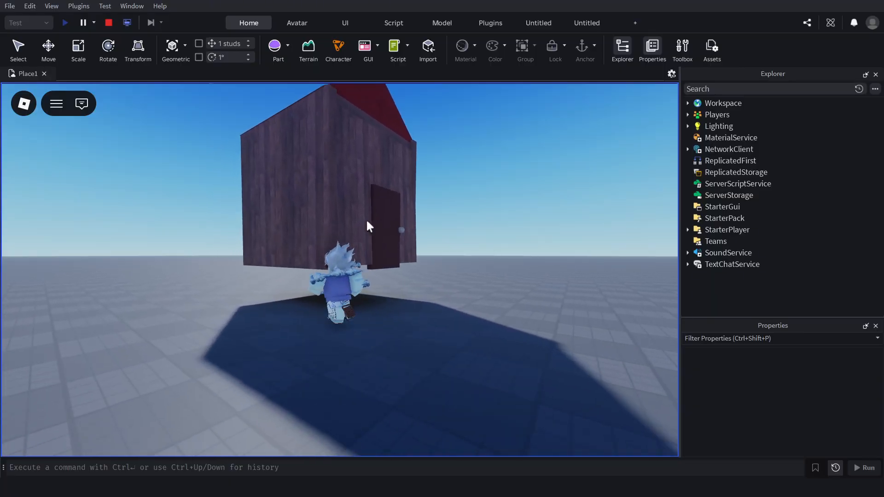
Walk the character around between the spawn pad and the house, viewing both from a higher angle.
{"action": "key", "text": "d"}
{"action": "key", "text": "s"}
{"action": "key", "text": "a"}
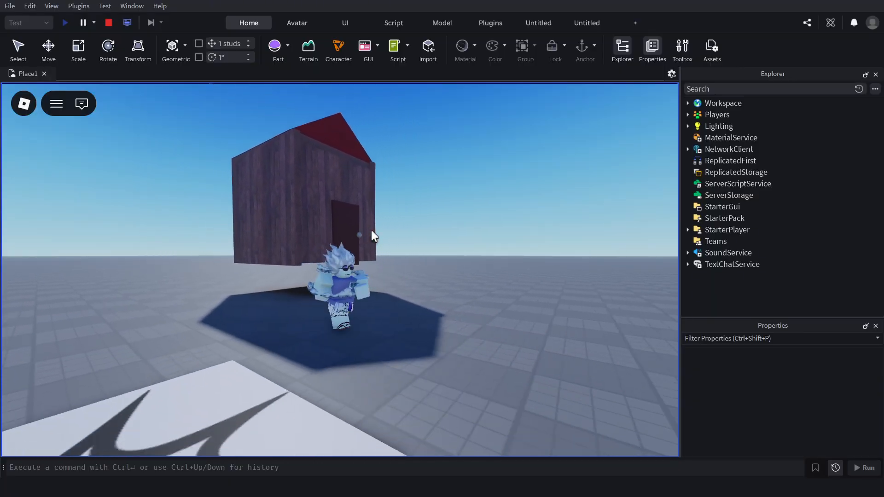
{"action": "key", "text": "d"}
{"action": "right_click_drag", "start_coordinate": [371, 230], "coordinate": [370, 229]}
{"action": "key", "text": "a"}
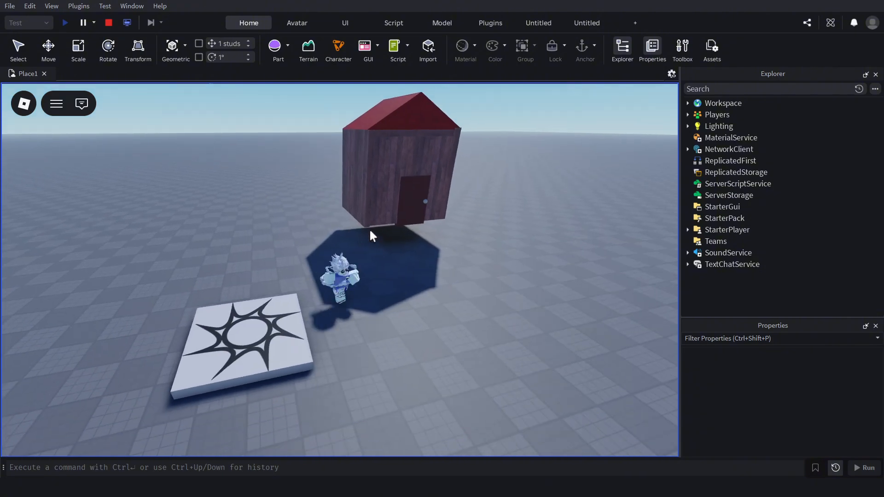
{"action": "key", "text": "s"}
{"action": "key", "text": "a"}
{"action": "key", "text": "w"}
{"action": "key", "text": "d"}
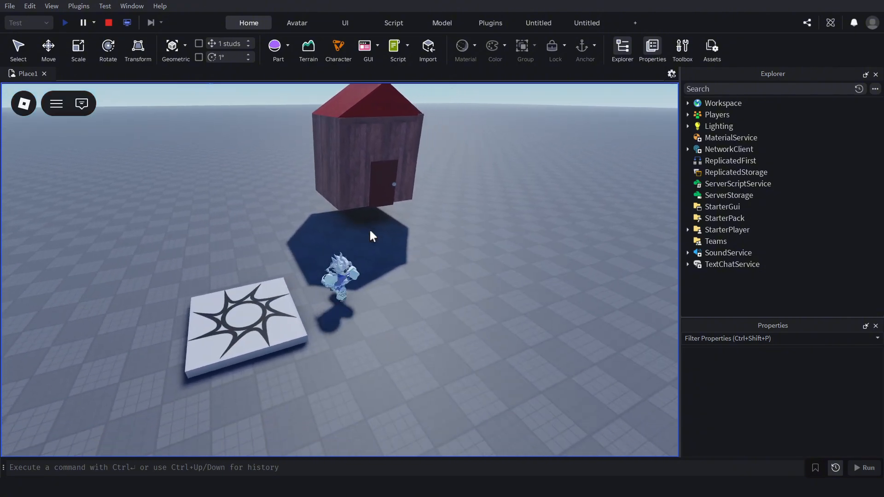
{"action": "key", "text": "a"}
{"action": "key", "text": "s"}
{"action": "right_click_drag", "start_coordinate": [369, 228], "coordinate": [360, 220]}
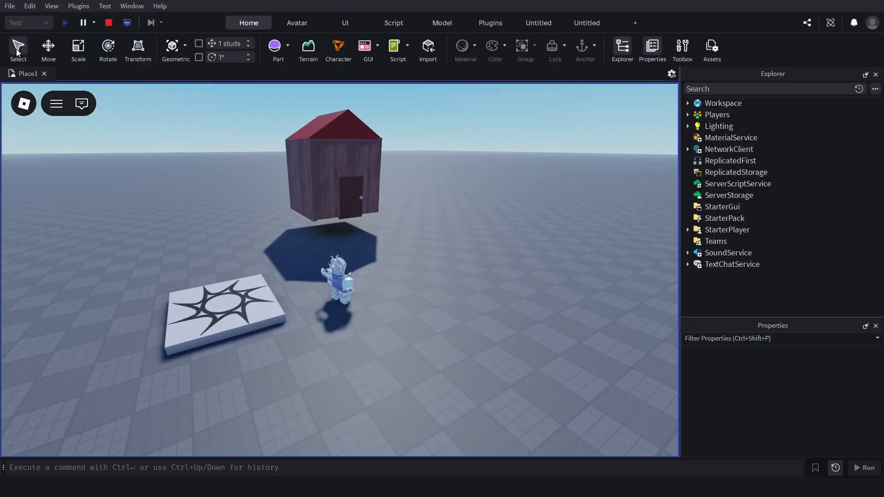
Delete three wall parts of the floating house while the playtest is running.
{"action": "key", "text": "w"}
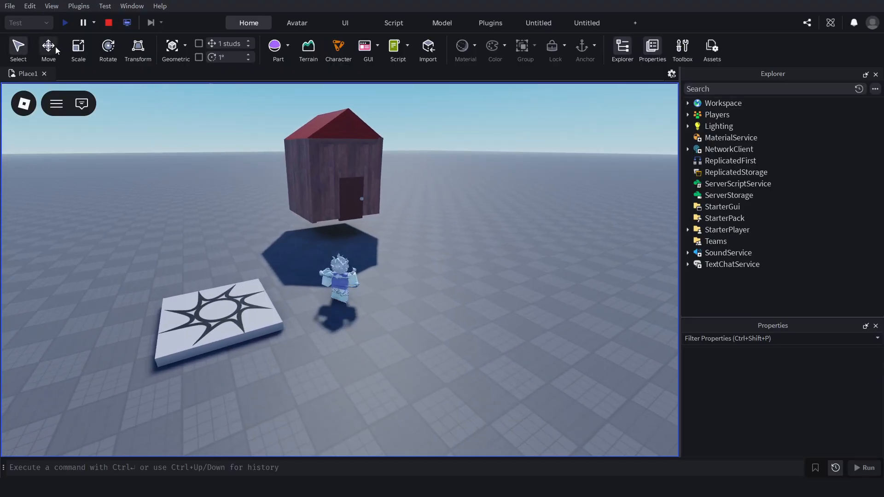
{"action": "left_click", "coordinate": [310, 155]}
{"action": "key", "text": "Delete"}
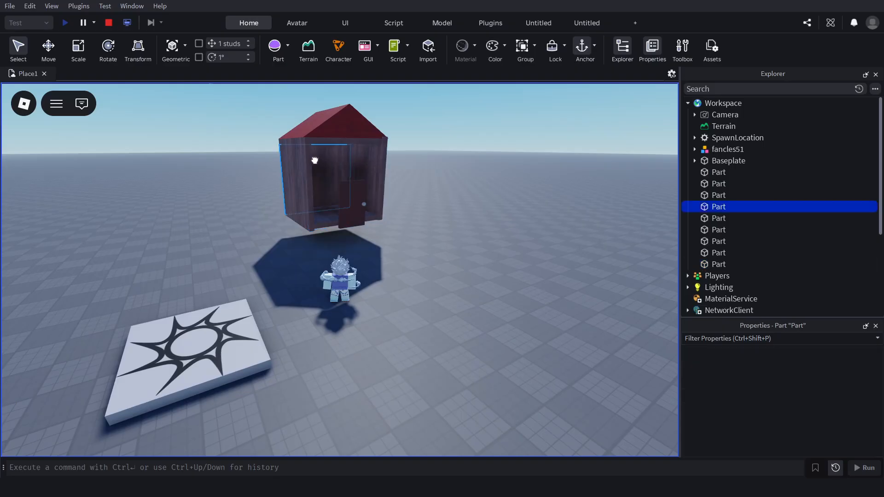
{"action": "left_click", "coordinate": [292, 169]}
{"action": "key", "text": "Delete"}
{"action": "left_click", "coordinate": [361, 170]}
{"action": "key", "text": "Delete"}
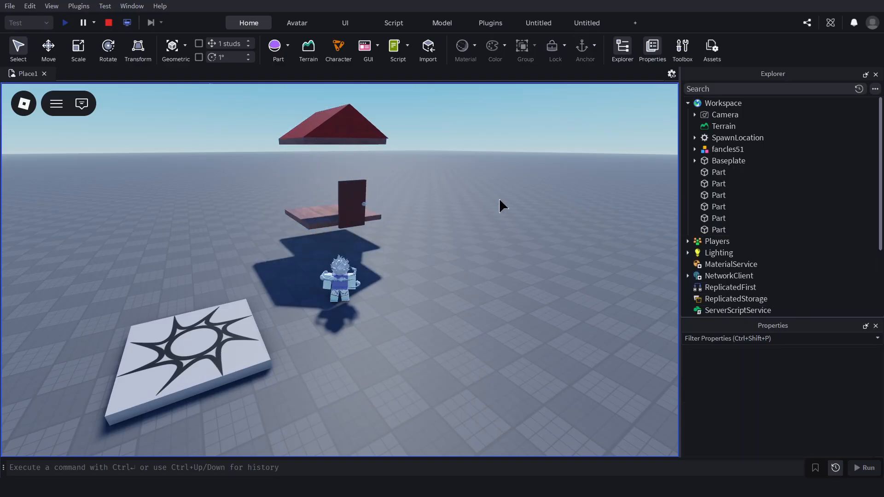
Walk the character around the floating floor, door and roof of the house, and end the playtest.
{"action": "key", "text": "w"}
{"action": "key", "text": "a"}
{"action": "right_click_drag", "start_coordinate": [469, 199], "coordinate": [469, 198]}
{"action": "right_click_drag", "start_coordinate": [388, 185], "coordinate": [388, 185]}
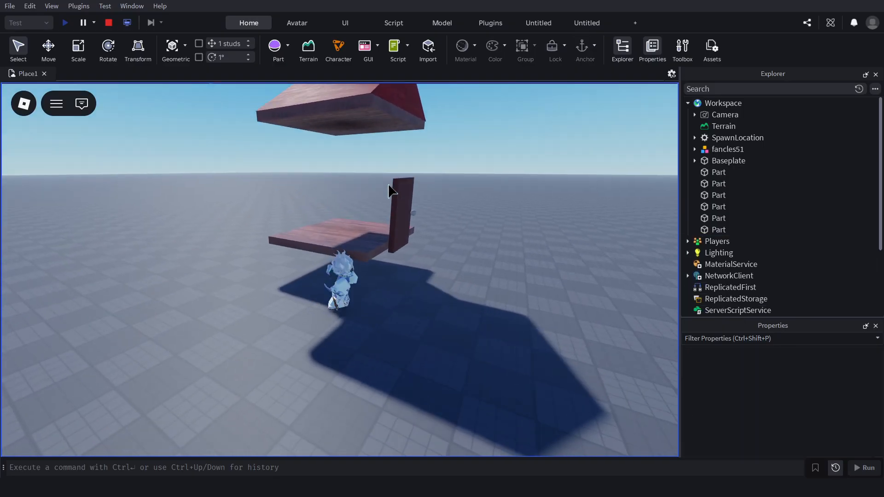
{"action": "key", "text": "s"}
{"action": "key", "text": "d"}
{"action": "key", "text": "a"}
{"action": "key", "text": "d"}
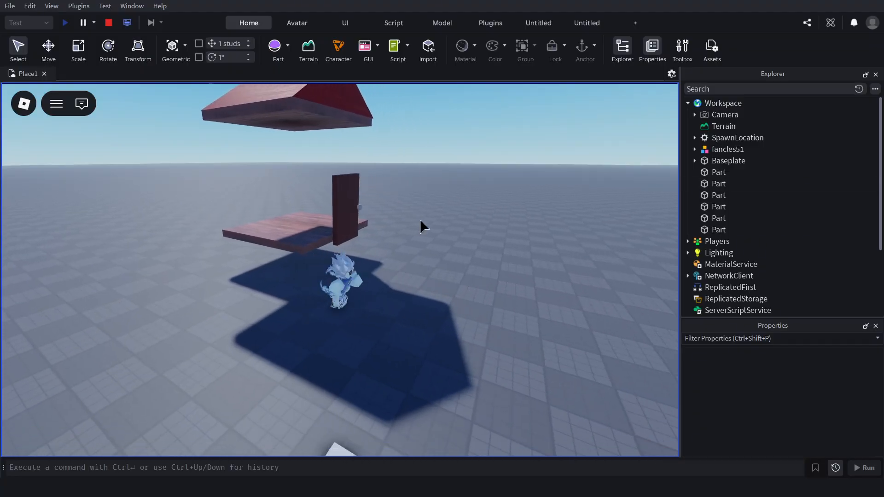
{"action": "key", "text": "a"}
{"action": "right_click_drag", "start_coordinate": [392, 220], "coordinate": [389, 214]}
{"action": "key", "text": "s"}
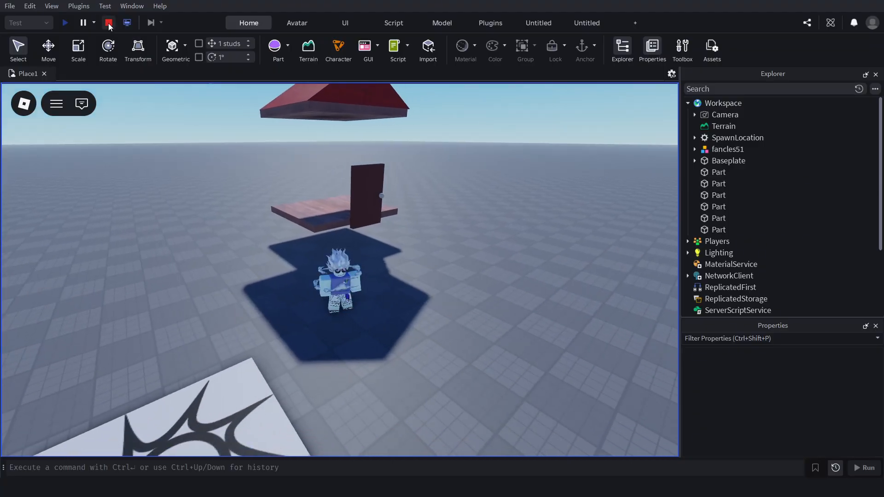
{"action": "left_click", "coordinate": [108, 23]}
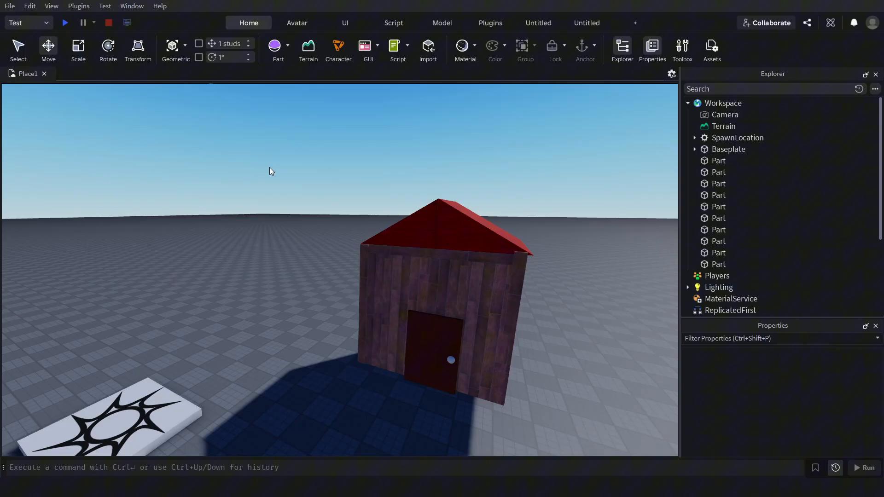
Inspect the house from several angles in the editor to check its walls after the playtest.
{"action": "right_click_drag", "start_coordinate": [292, 168], "coordinate": [346, 181]}
{"action": "key", "text": "a"}
{"action": "key", "text": "a"}
{"action": "key", "text": "w"}
{"action": "key", "text": "d"}
{"action": "key", "text": "d"}
{"action": "key", "text": "a"}
{"action": "key", "text": "a"}
{"action": "left_click_drag", "start_coordinate": [469, 138], "coordinate": [504, 153]}
{"action": "key", "text": "s"}
{"action": "key", "text": "a"}
{"action": "key", "text": "w"}
{"action": "key", "text": "a"}
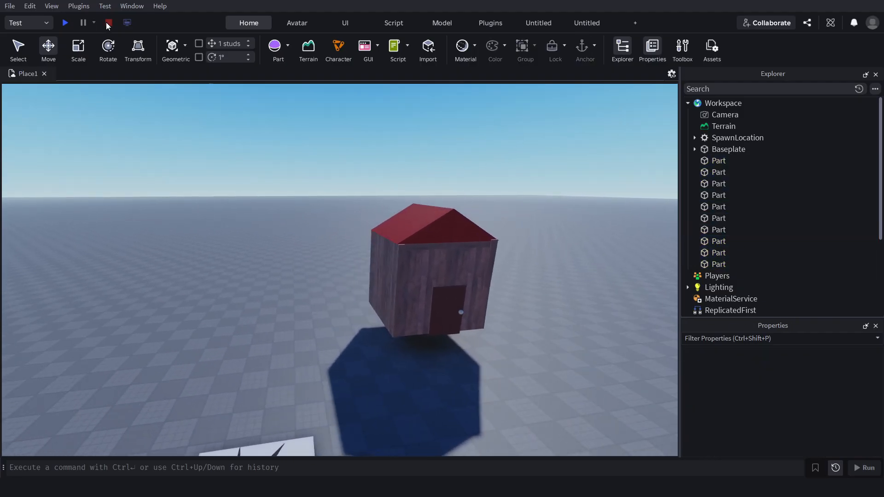
{"action": "key", "text": "s"}
{"action": "key", "text": "d"}
{"action": "key", "text": "w"}
{"action": "key", "text": "a"}
{"action": "key", "text": "s"}
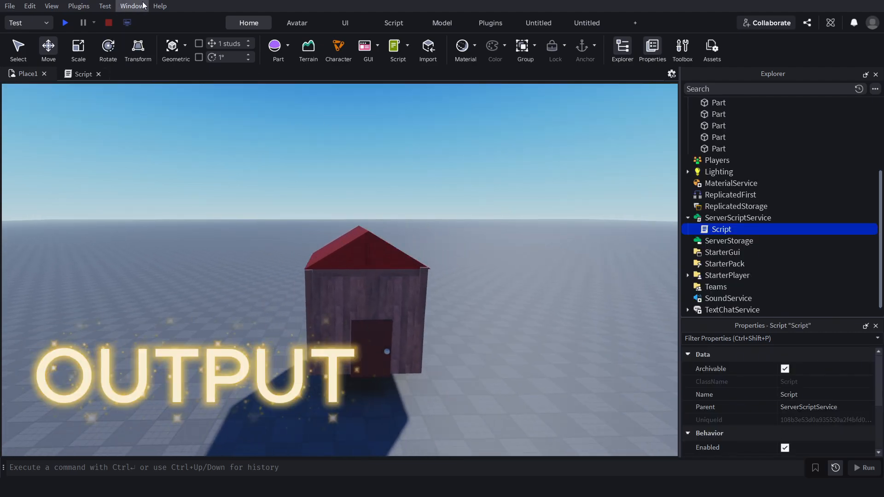
Open the Output window and reduce its height to keep more of the 3D view uncovered.
{"action": "left_click", "coordinate": [143, 5]}
{"action": "left_click", "coordinate": [151, 53]}
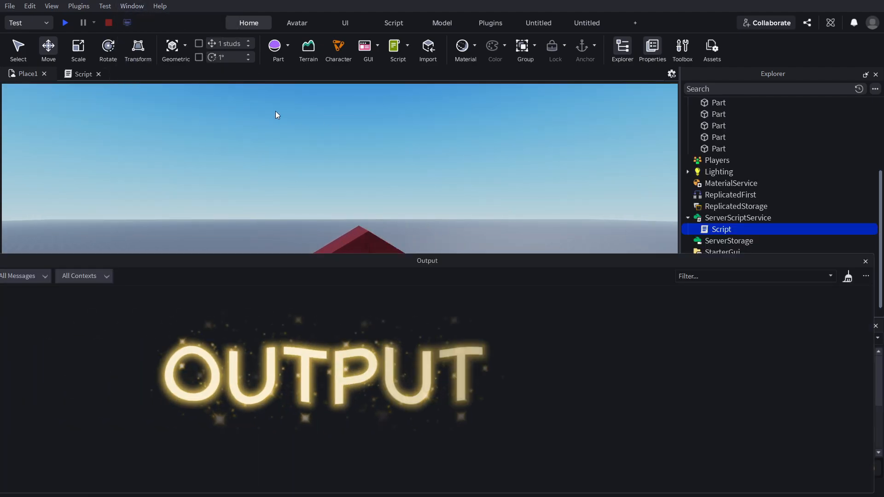
{"action": "left_click_drag", "start_coordinate": [537, 255], "coordinate": [527, 399]}
{"action": "right_click_drag", "start_coordinate": [553, 242], "coordinate": [554, 242]}
{"action": "key", "text": "s"}
{"action": "key", "text": "a"}
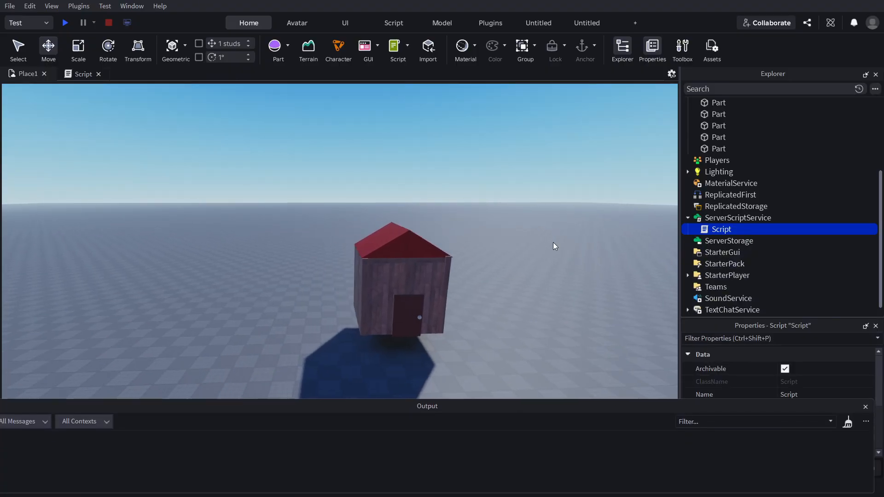
{"action": "key", "text": "a"}
{"action": "key", "text": "w"}
{"action": "key", "text": "d"}
{"action": "key", "text": "s"}
{"action": "key", "text": "a"}
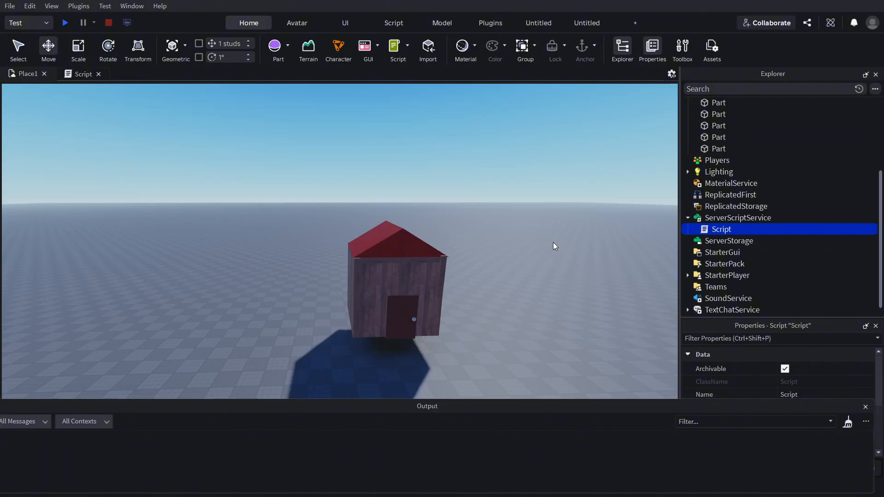
{"action": "key", "text": "a"}
{"action": "key", "text": "w"}
{"action": "right_click_drag", "start_coordinate": [501, 212], "coordinate": [501, 212]}
{"action": "key", "text": "s"}
{"action": "key", "text": "d"}
{"action": "key", "text": "w"}
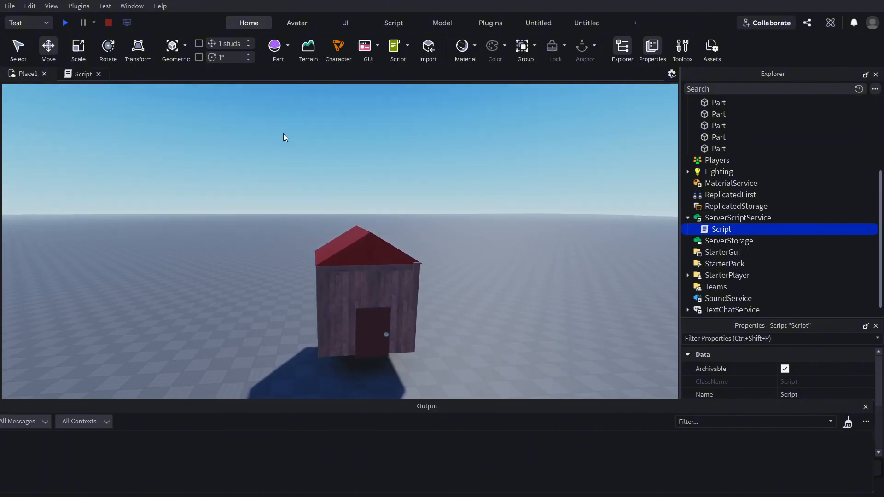
Review the script with the print, warn and error lines, and playtest the place until its error halts execution before stopping the test.
{"action": "left_click", "coordinate": [77, 73]}
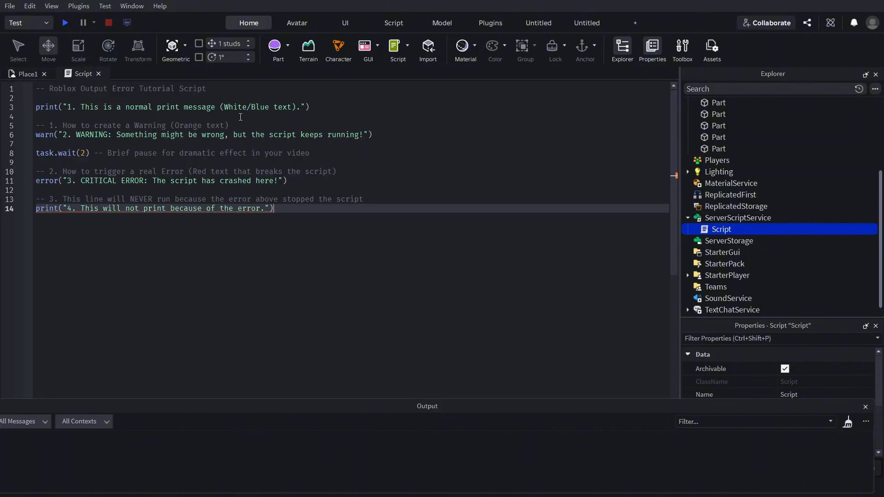
{"action": "left_click", "coordinate": [23, 76]}
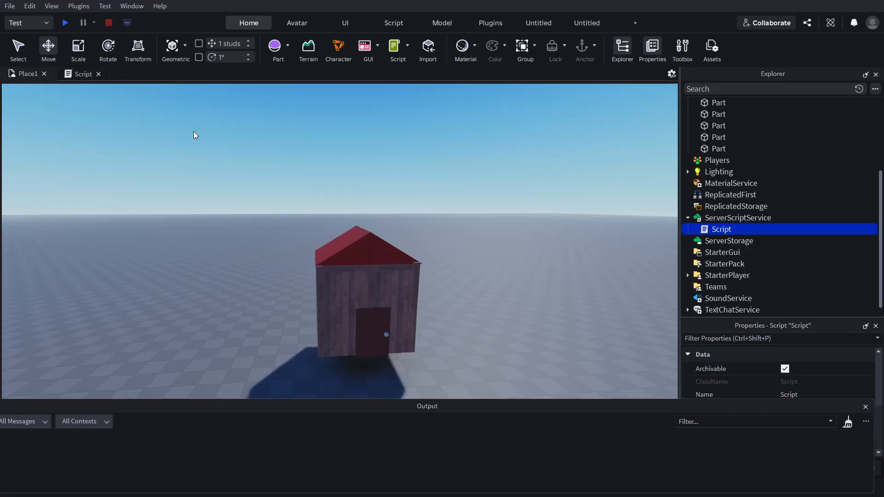
{"action": "key", "text": "a"}
{"action": "right_click_drag", "start_coordinate": [361, 175], "coordinate": [361, 175]}
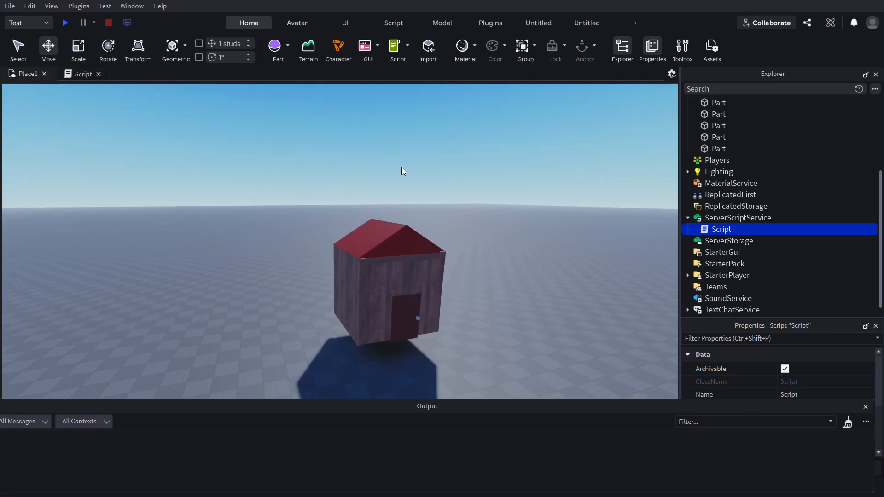
{"action": "left_click", "coordinate": [65, 23]}
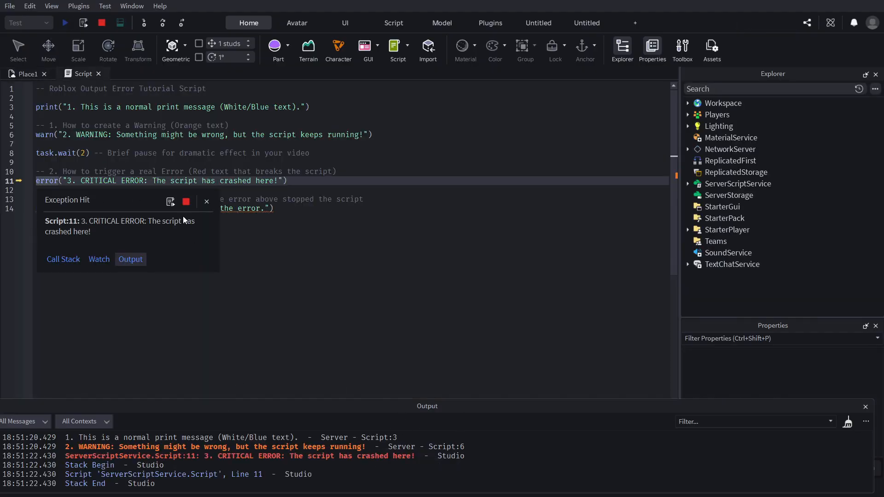
{"action": "left_click", "coordinate": [186, 202]}
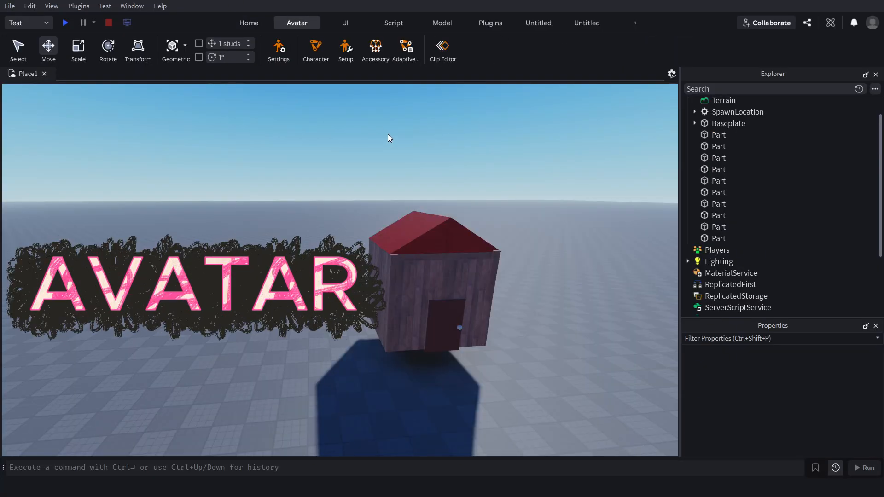
{"action": "left_click", "coordinate": [279, 46]}
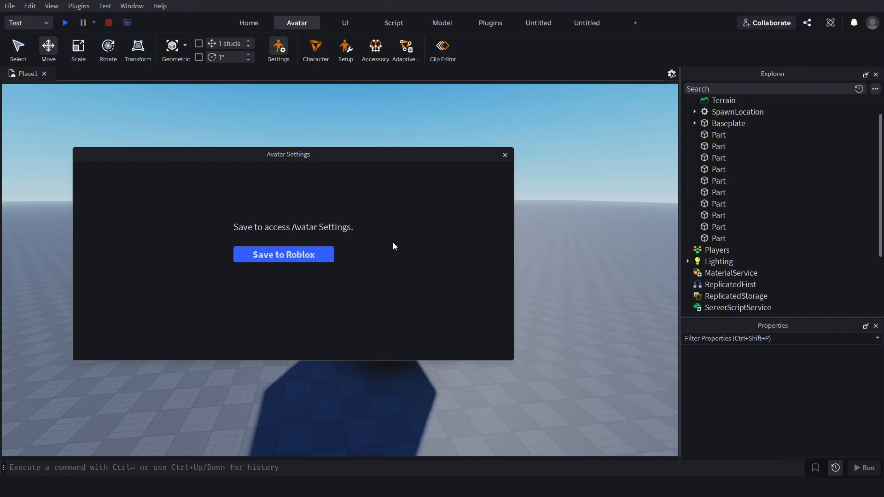
{"action": "left_click", "coordinate": [505, 156]}
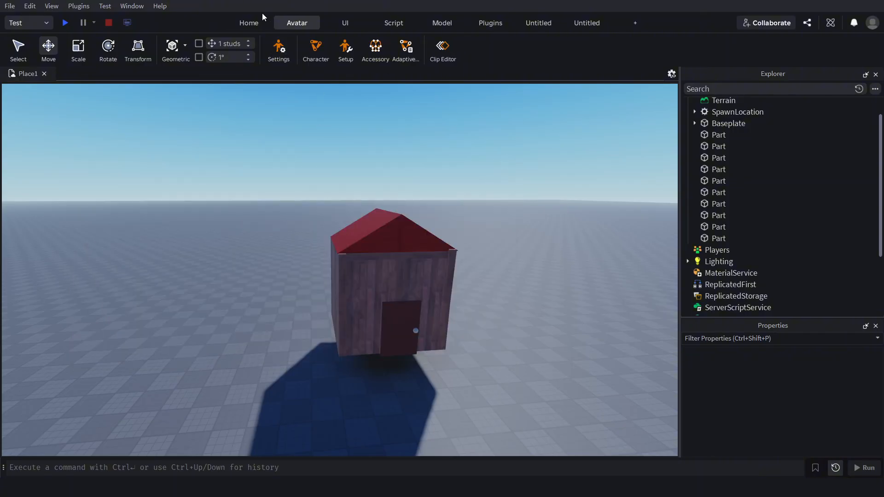
{"action": "left_click", "coordinate": [261, 21]}
{"action": "left_click", "coordinate": [297, 23]}
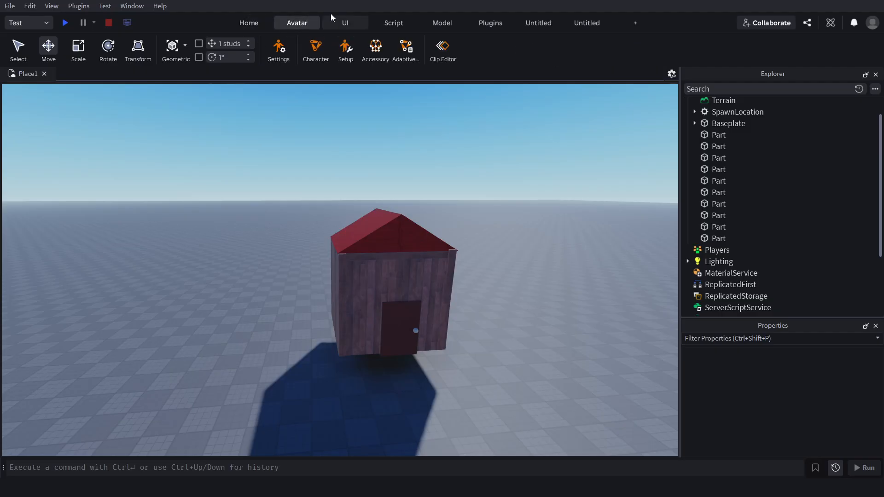
Save the place to Roblox as "Untitled Experience" to get access to Avatar Settings.
{"action": "left_click", "coordinate": [280, 48]}
{"action": "left_click", "coordinate": [300, 250]}
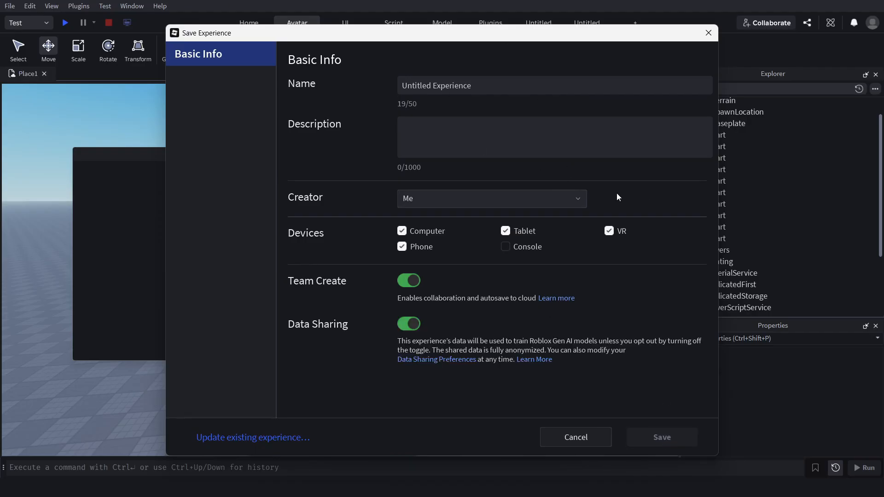
{"action": "left_click", "coordinate": [708, 33]}
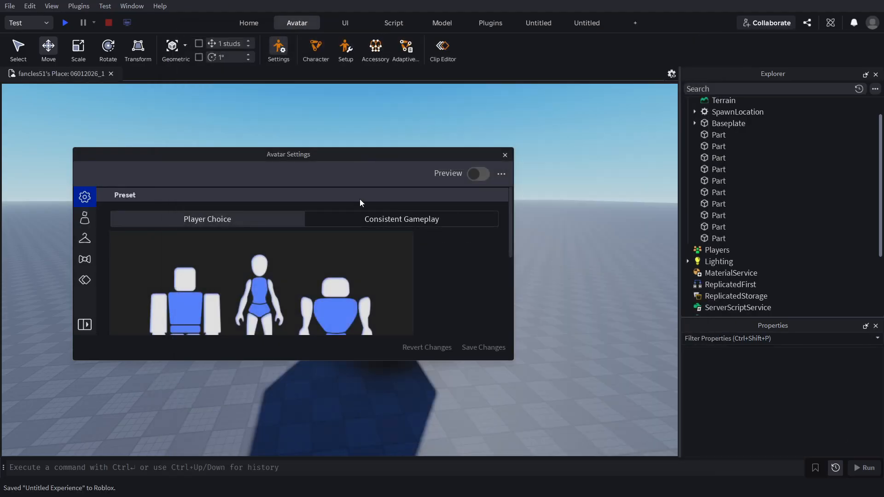
Review the Player Choice preset and the R15 Only, R6 Only and R15 & R6 options in Avatar Settings, and close the settings.
{"action": "scroll", "coordinate": [352, 253], "scroll_direction": "down", "scroll_amount": 3}
{"action": "scroll", "coordinate": [389, 232], "scroll_direction": "up", "scroll_amount": 2}
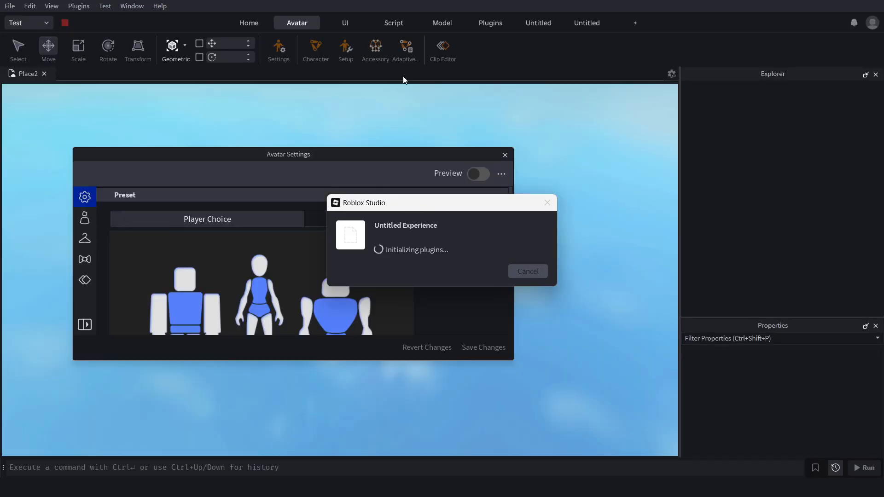
{"action": "scroll", "coordinate": [392, 253], "scroll_direction": "down", "scroll_amount": 3}
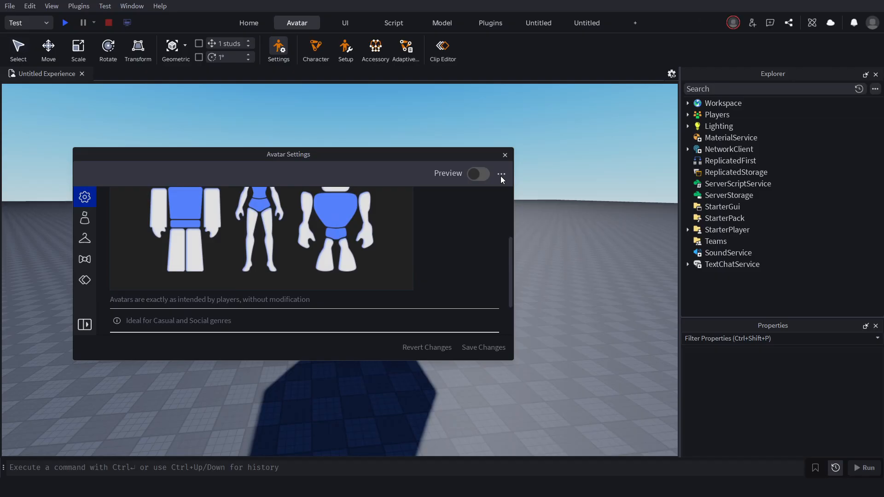
{"action": "left_click", "coordinate": [501, 175]}
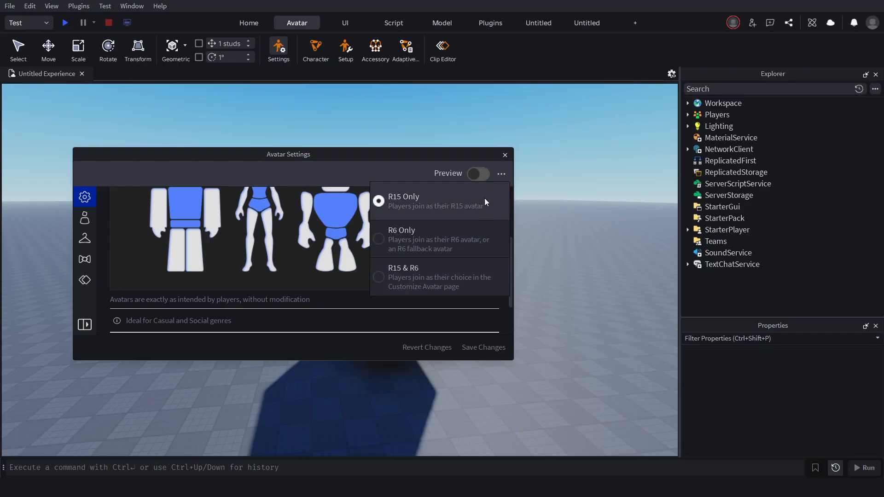
{"action": "left_click", "coordinate": [506, 155]}
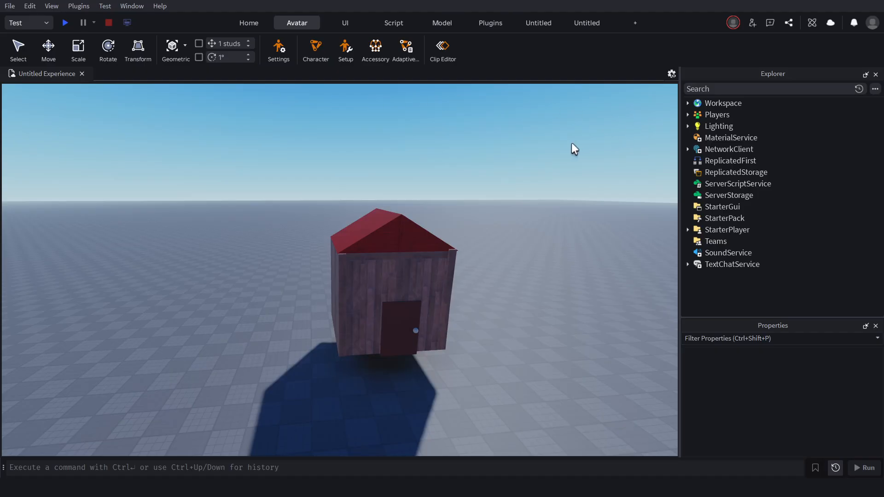
{"action": "right_click_drag", "start_coordinate": [539, 143], "coordinate": [540, 143]}
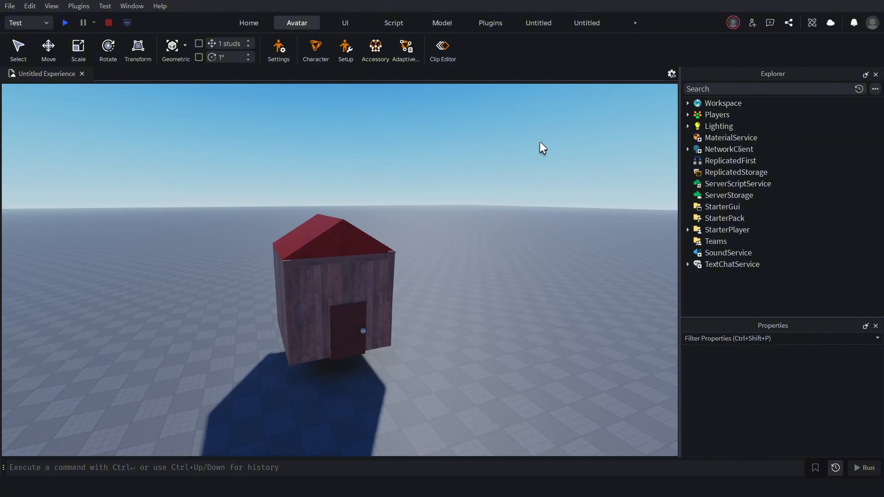